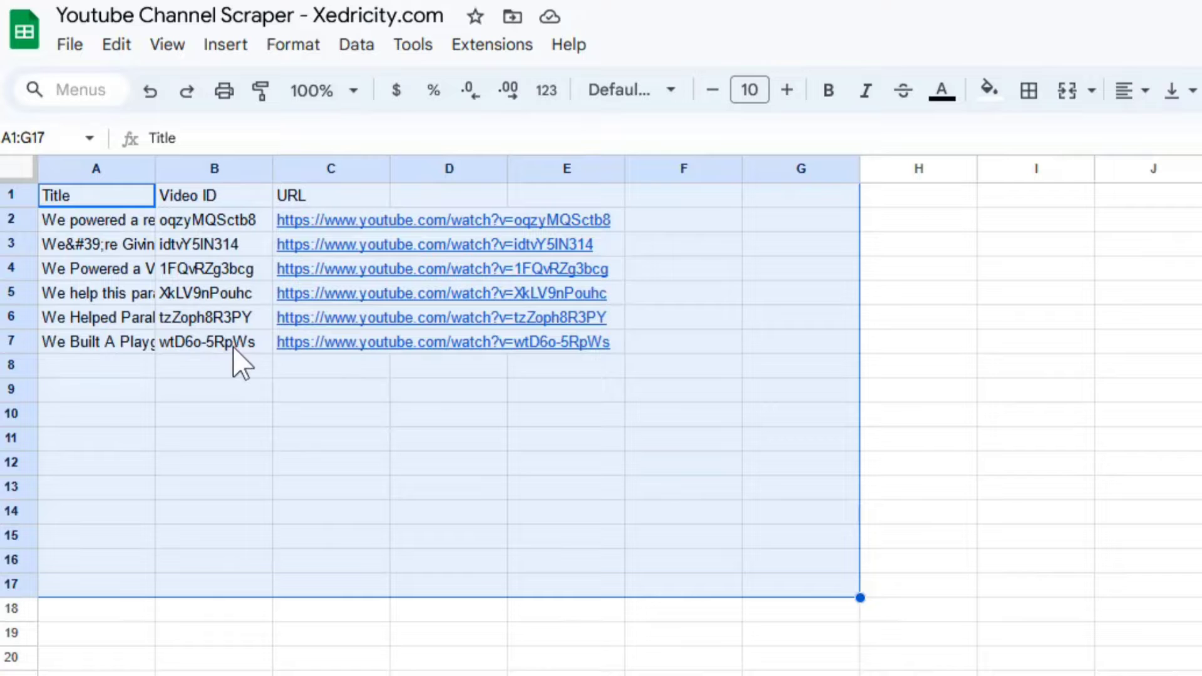
Deselect and review the finished table of 16 video titles, video IDs and URLs
left_click(229, 633)
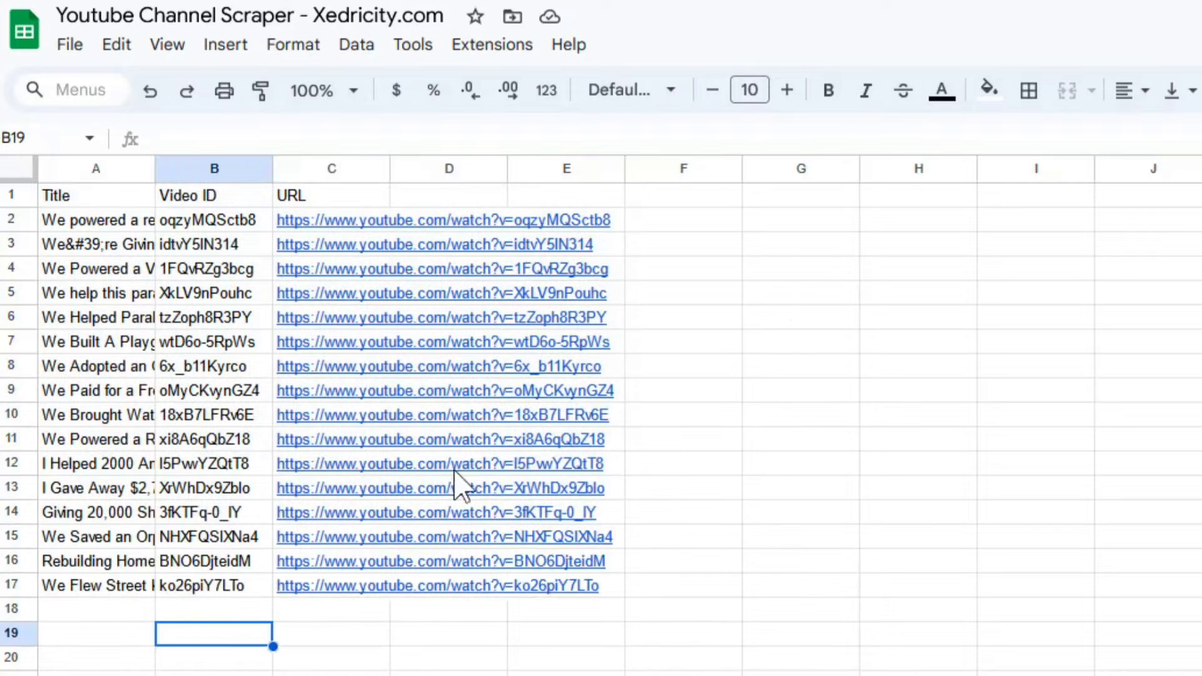
scroll(441, 569, "down", 4)
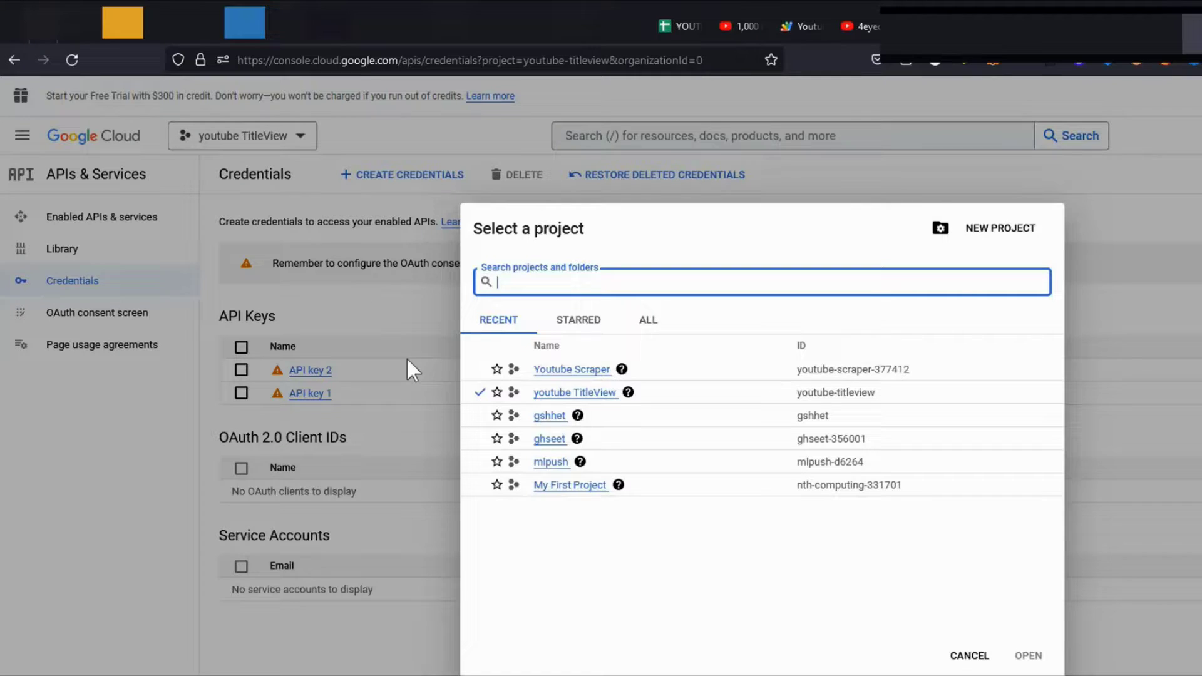
Switch to the Youtube Scraper project and enable YouTube Data API v3 from the API library
left_click(571, 370)
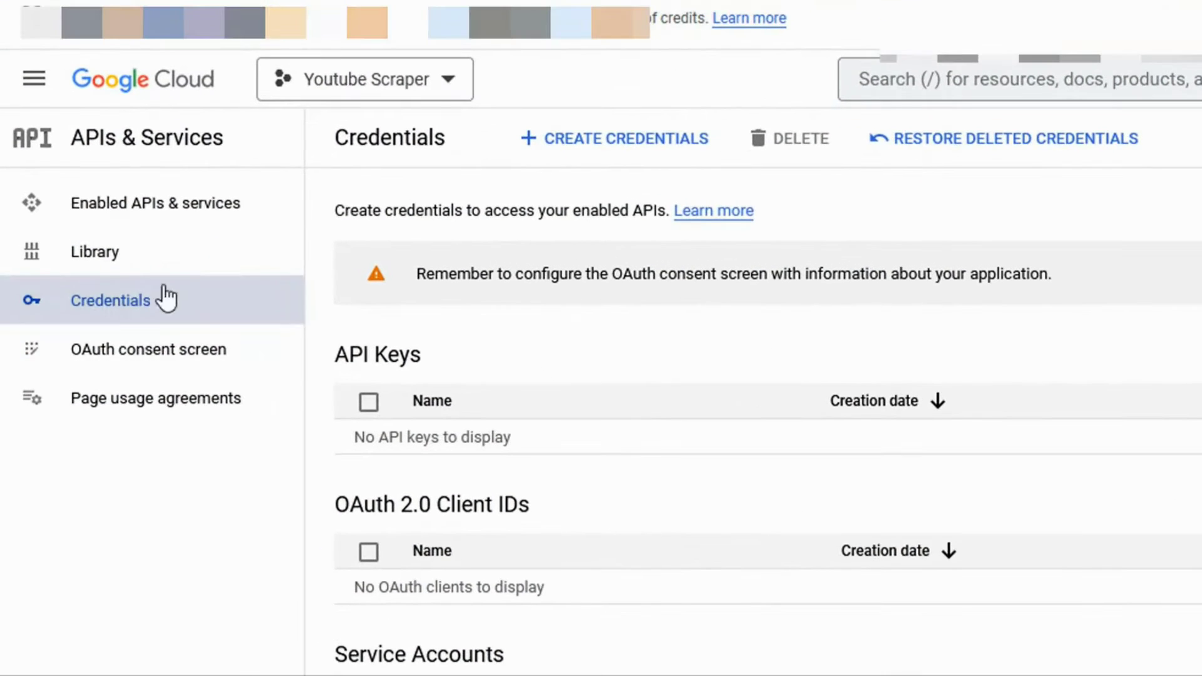
left_click(99, 253)
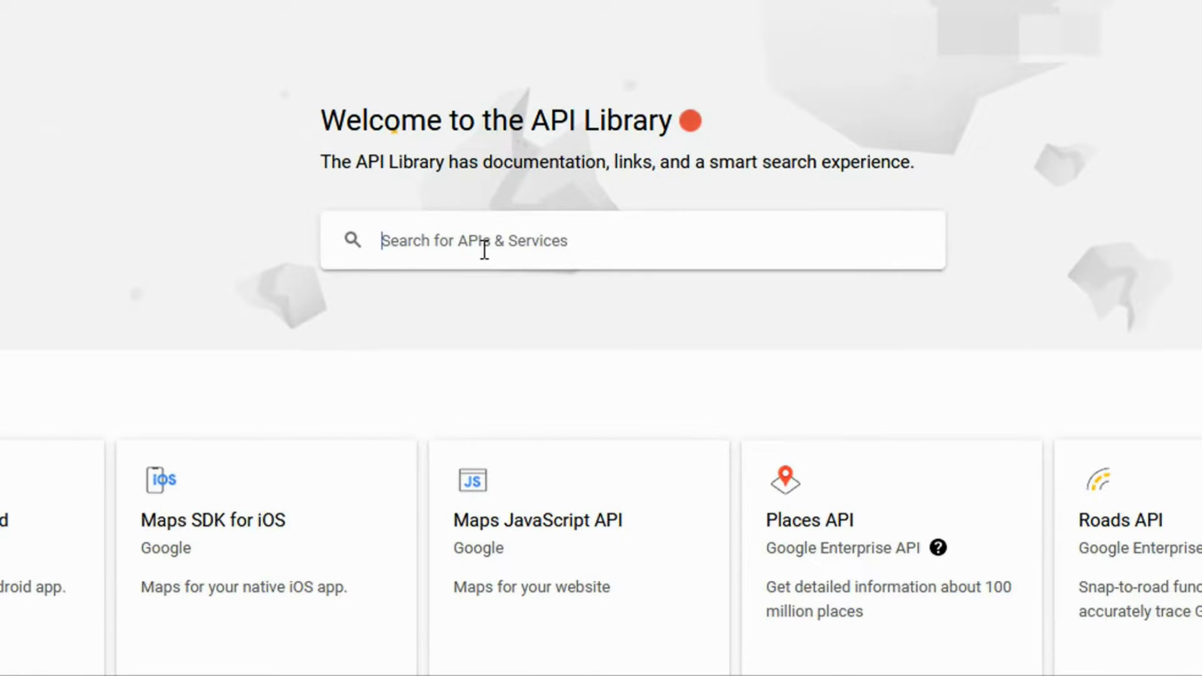
type("youtube")
key("Return")
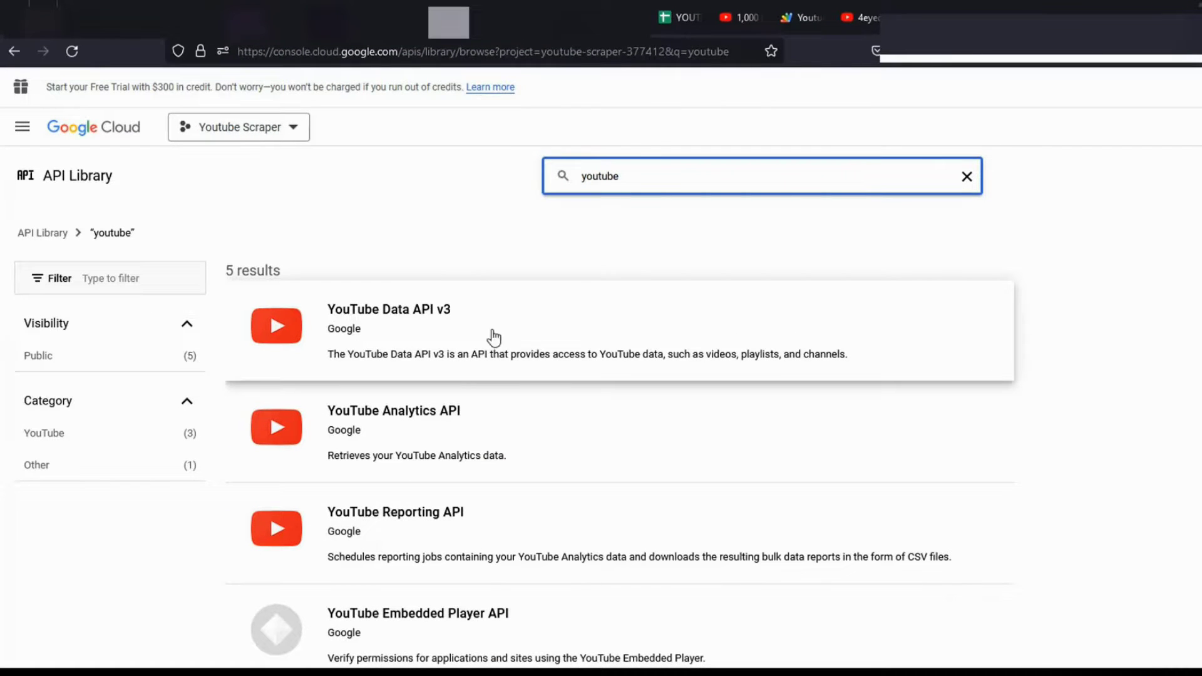
left_click(567, 338)
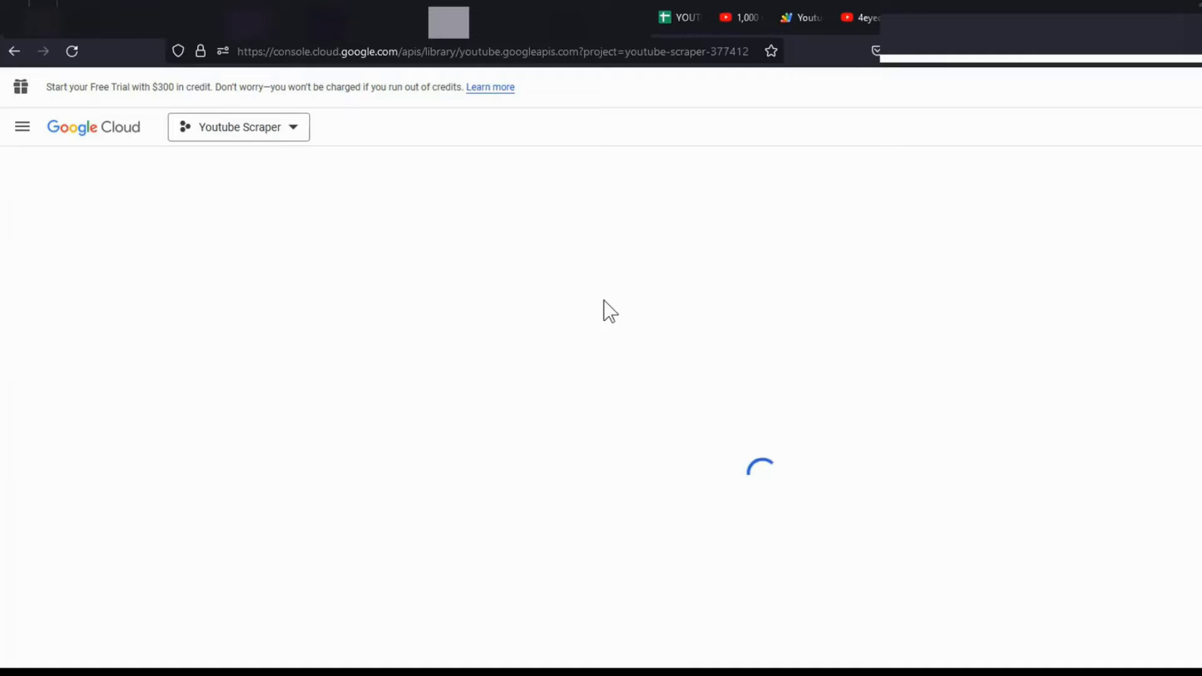
left_click(175, 346)
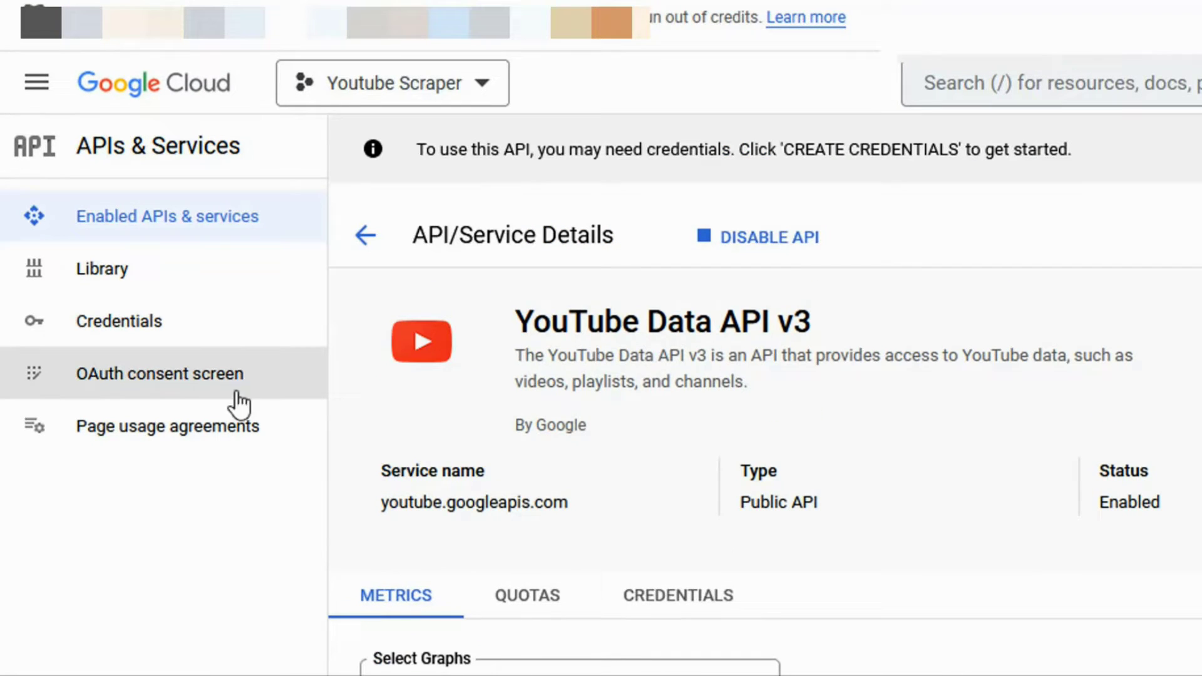
Create a new API key under Credentials and copy it to the clipboard
left_click(122, 325)
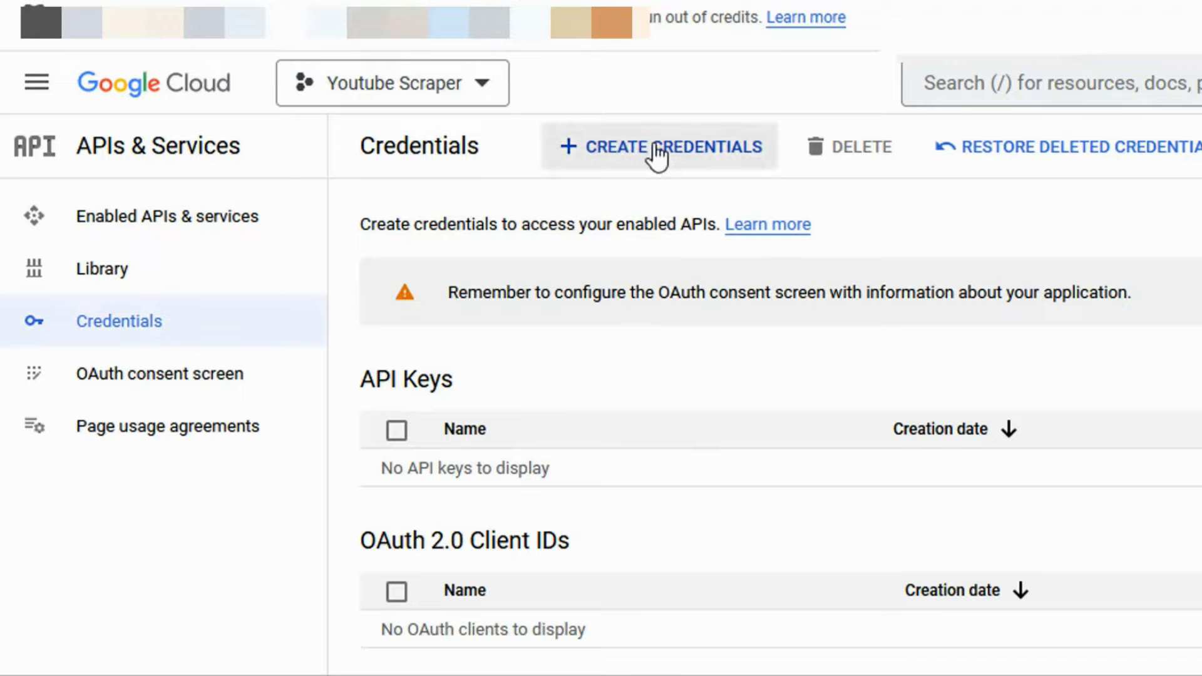
left_click(623, 150)
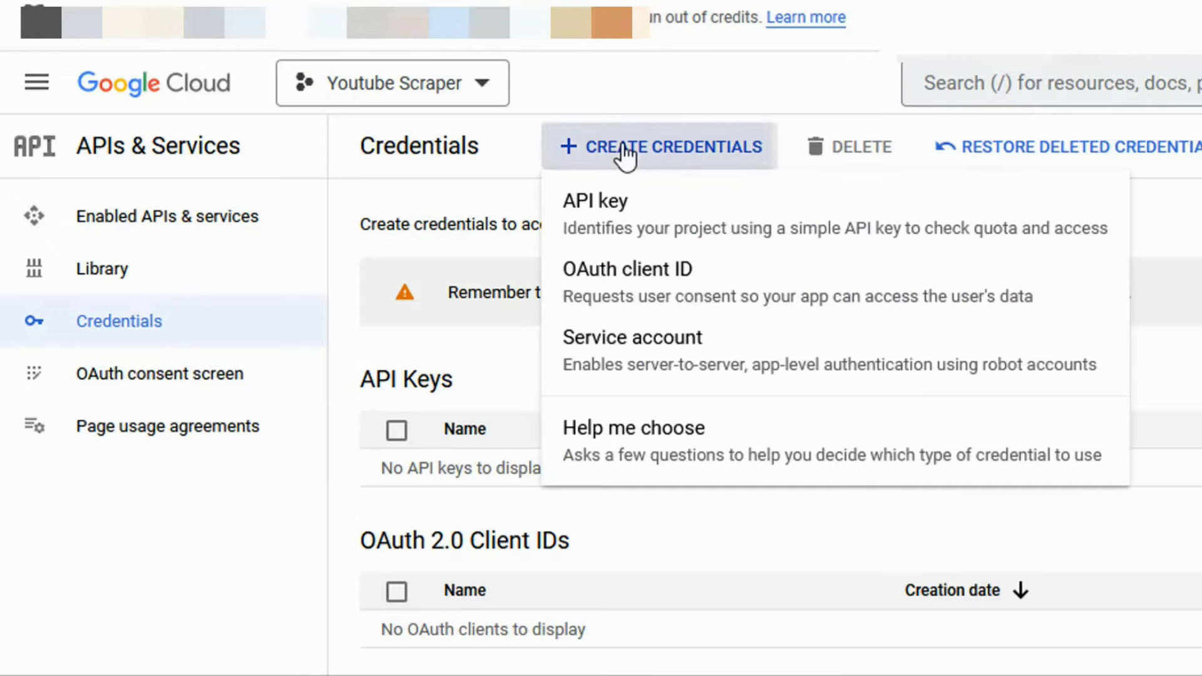
left_click(613, 222)
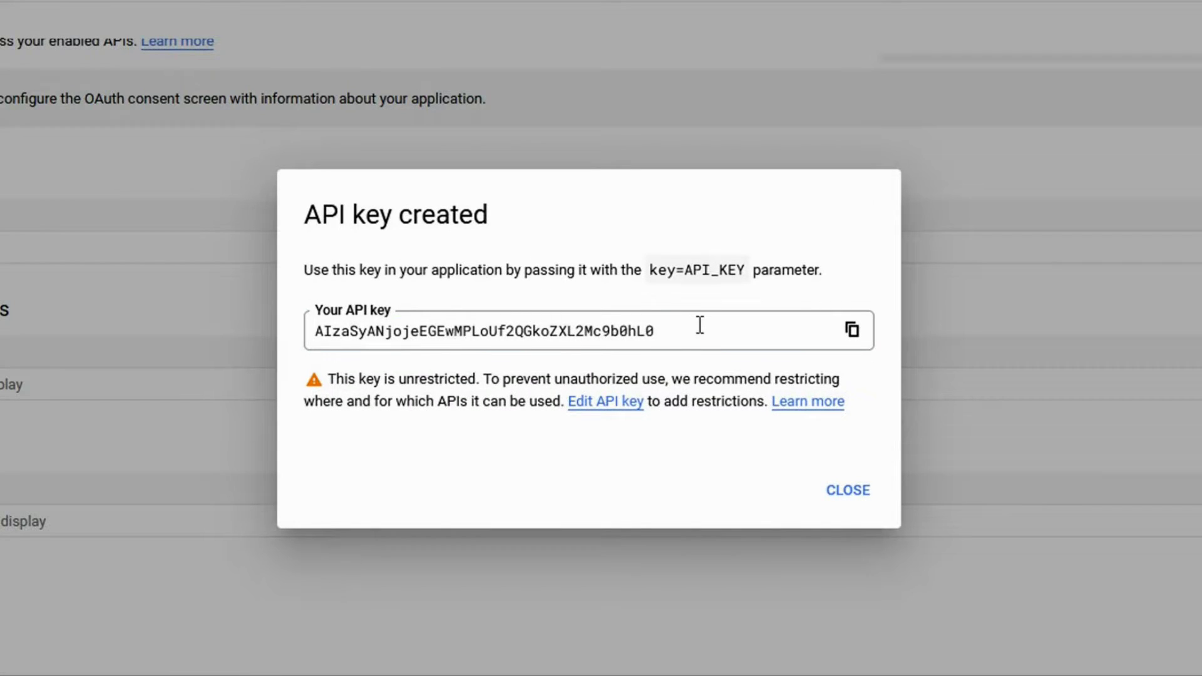
left_click_drag(700, 325, 363, 330)
left_click(852, 330)
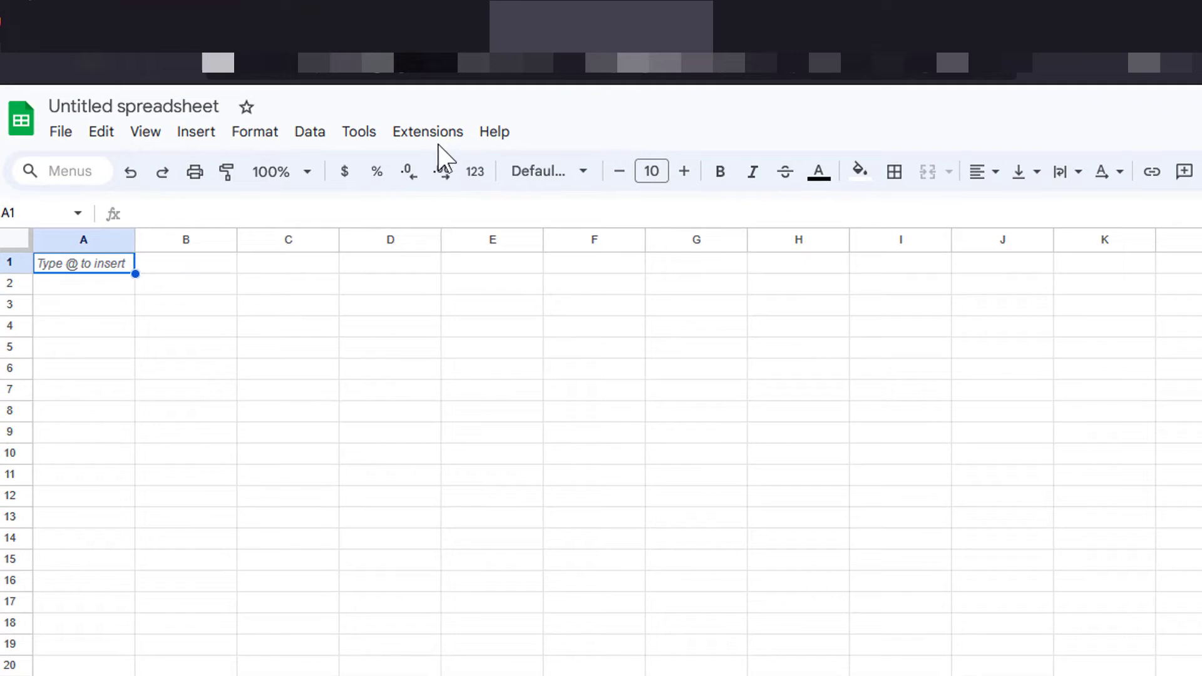
Open Extensions > Apps Script for the blank spreadsheet and delete all the starter code in Code.gs
left_click(431, 133)
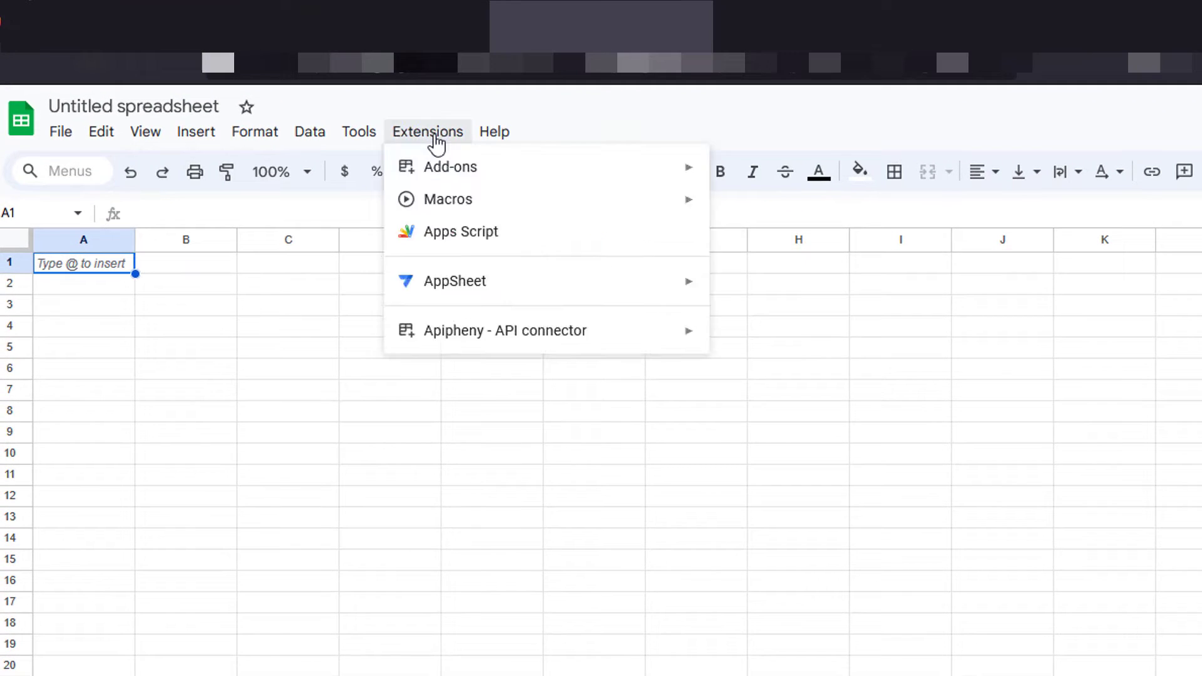
left_click(487, 232)
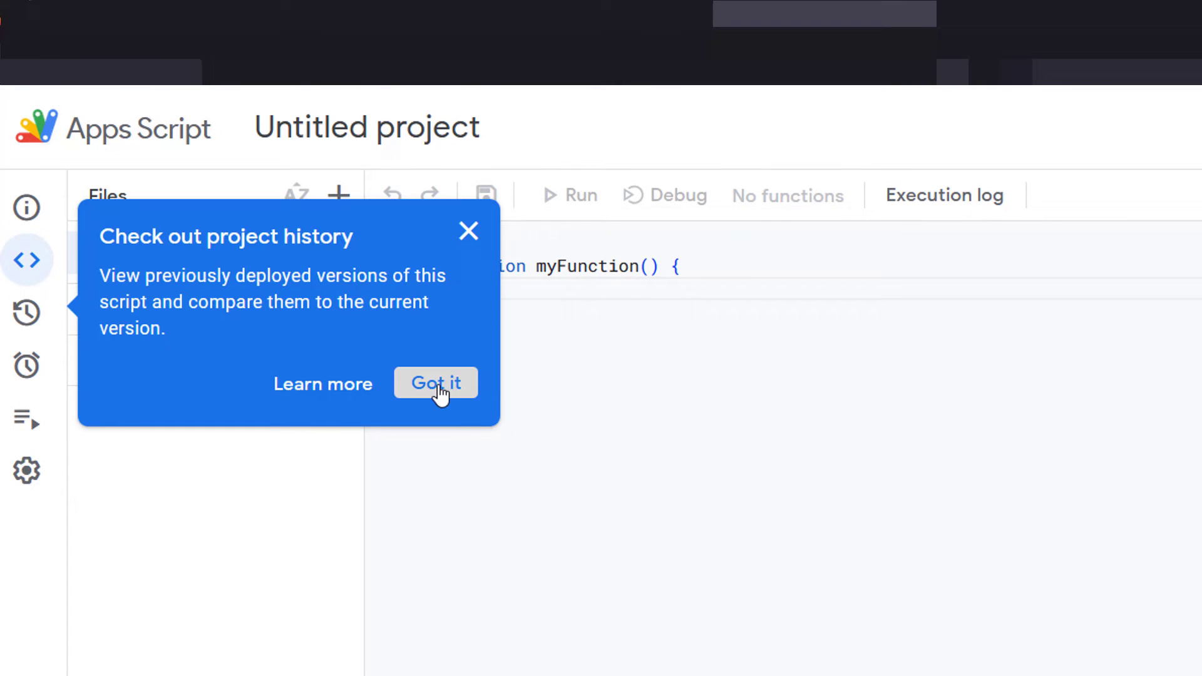
left_click(434, 392)
key("ctrl+a")
key("Delete")
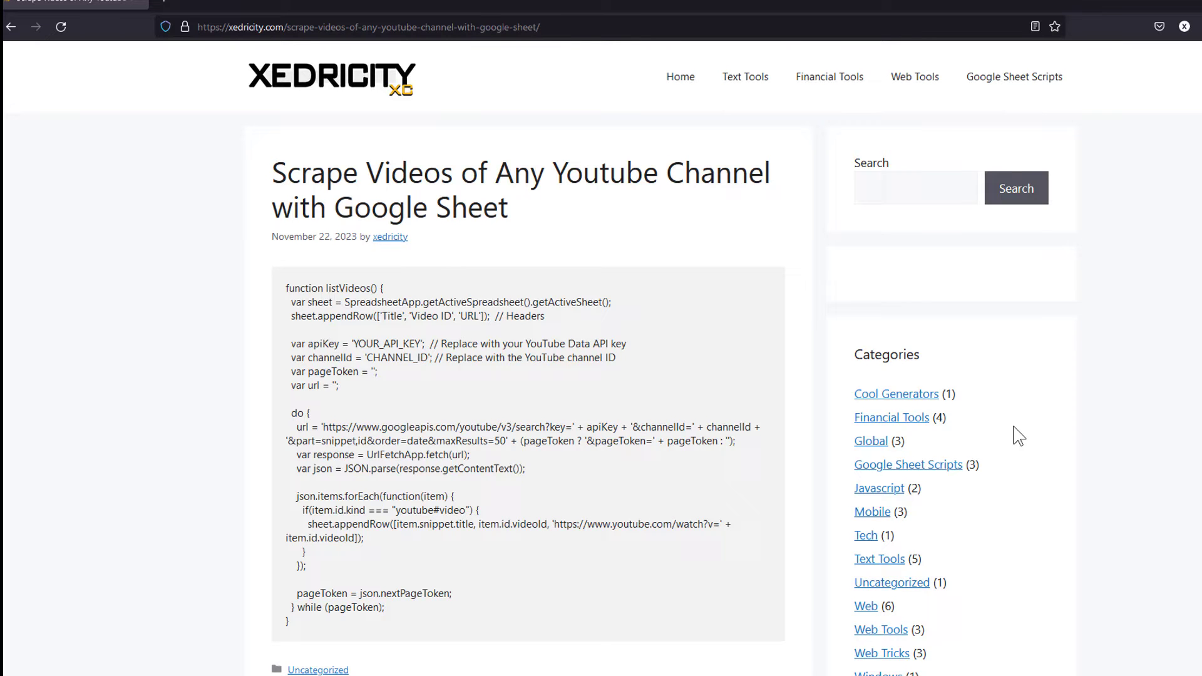
Select the entire listVideos code block on the Xedricity article and copy it
scroll(374, 307, "down", 5)
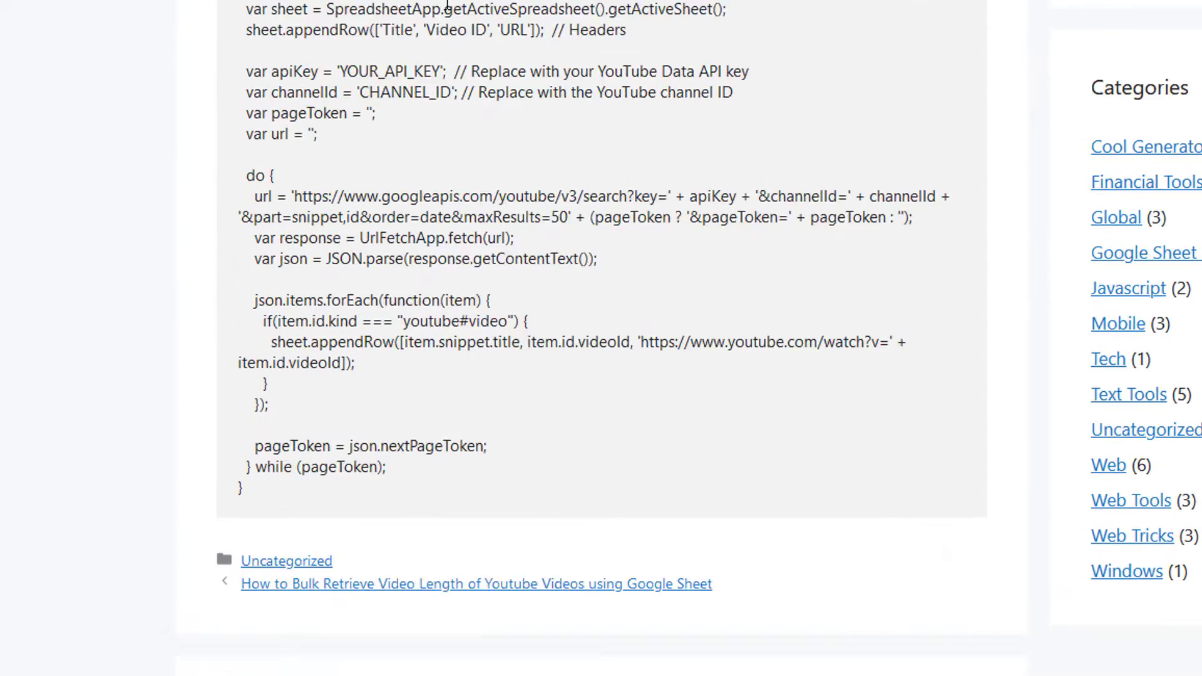
left_click_drag(244, 383, 250, 0)
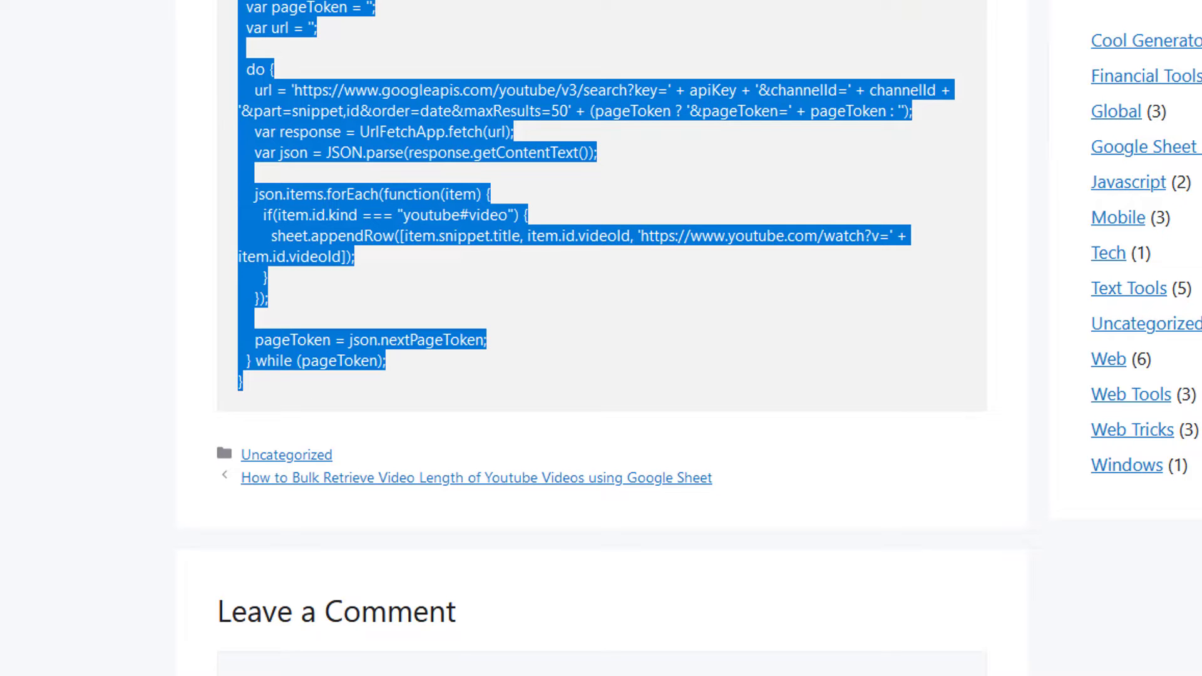
scroll(351, 94, "up", 1)
right_click(307, 47)
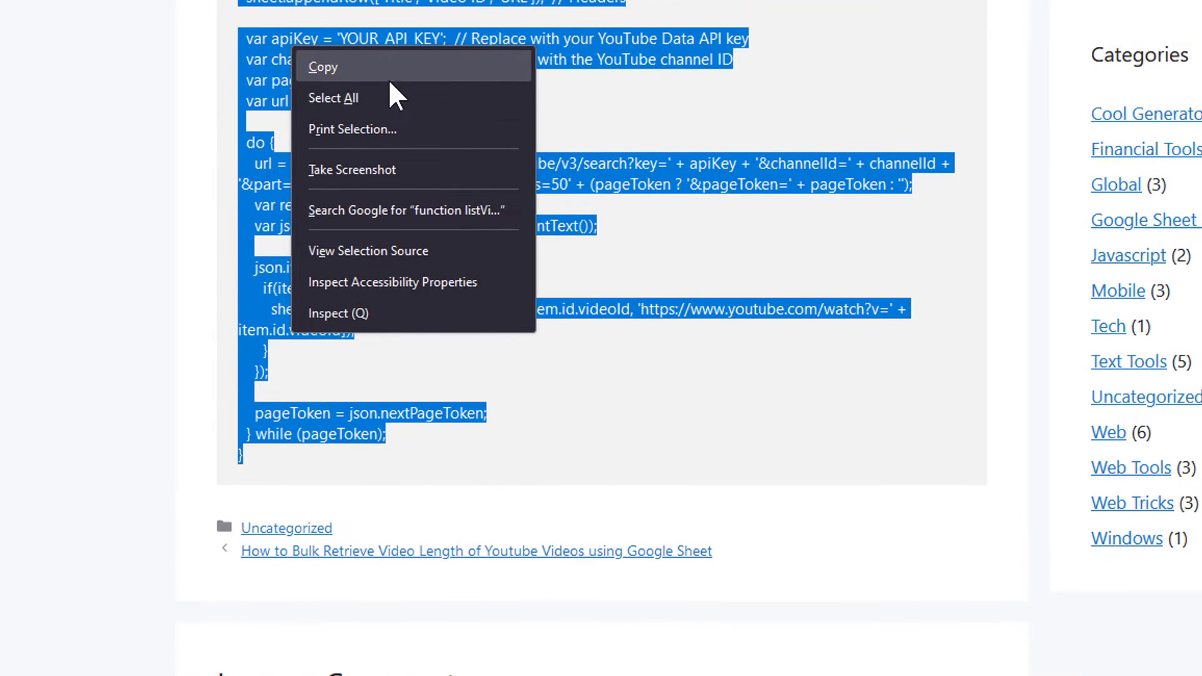
left_click(388, 79)
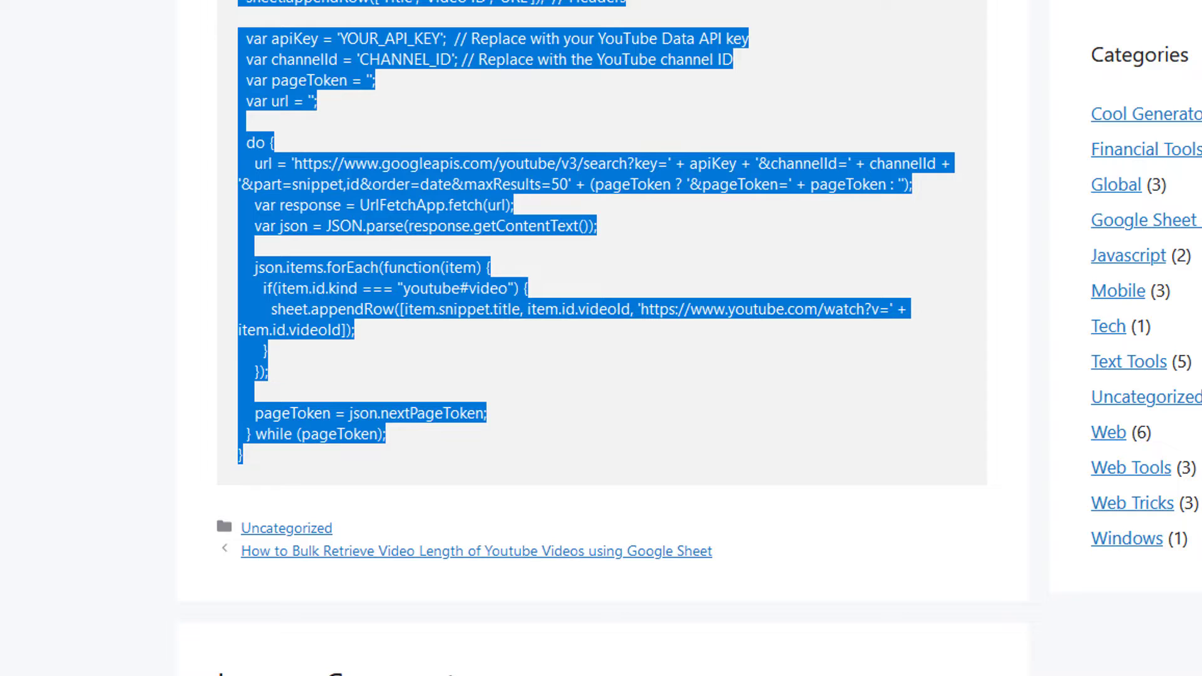
key("alt+Tab")
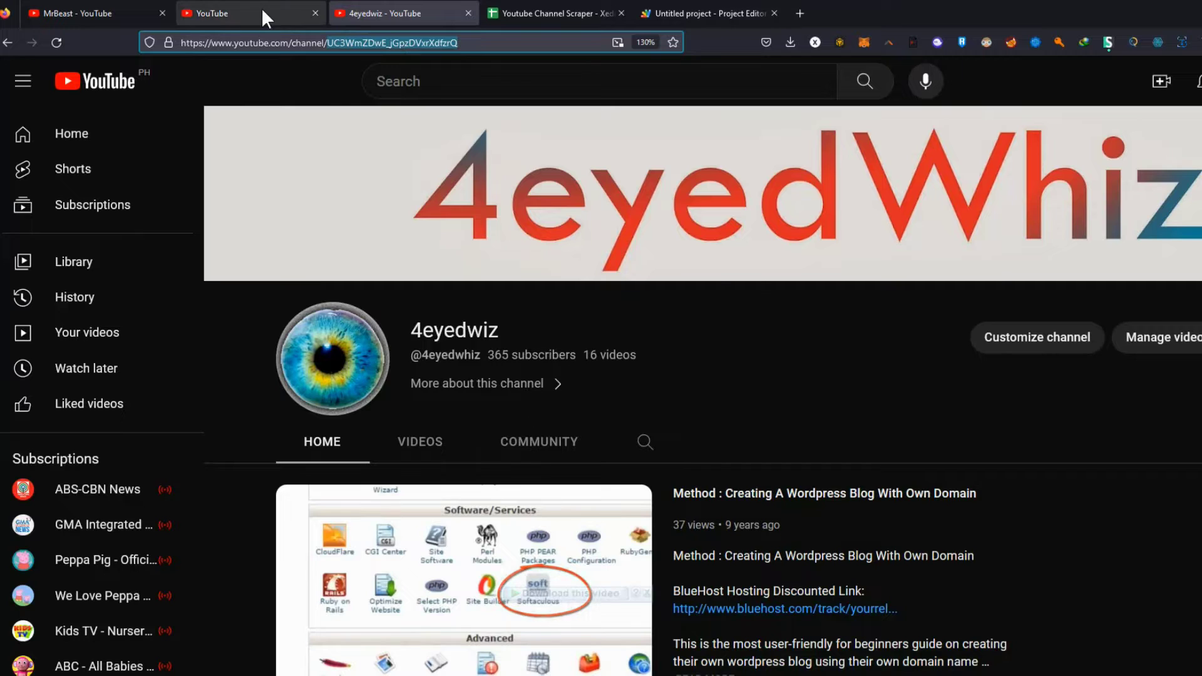
Copy the 4eyedwiz channel ID from the YouTube channel page's address bar
left_click(261, 7)
left_click(86, 3)
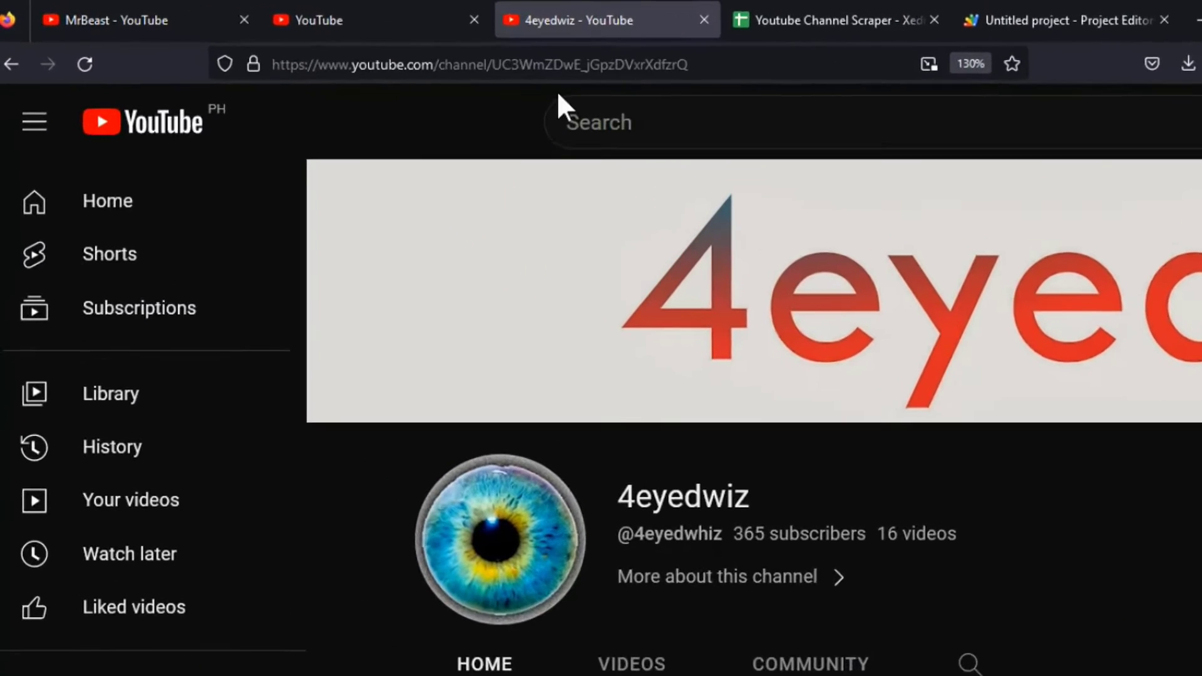
left_click(548, 68)
double_click(599, 68)
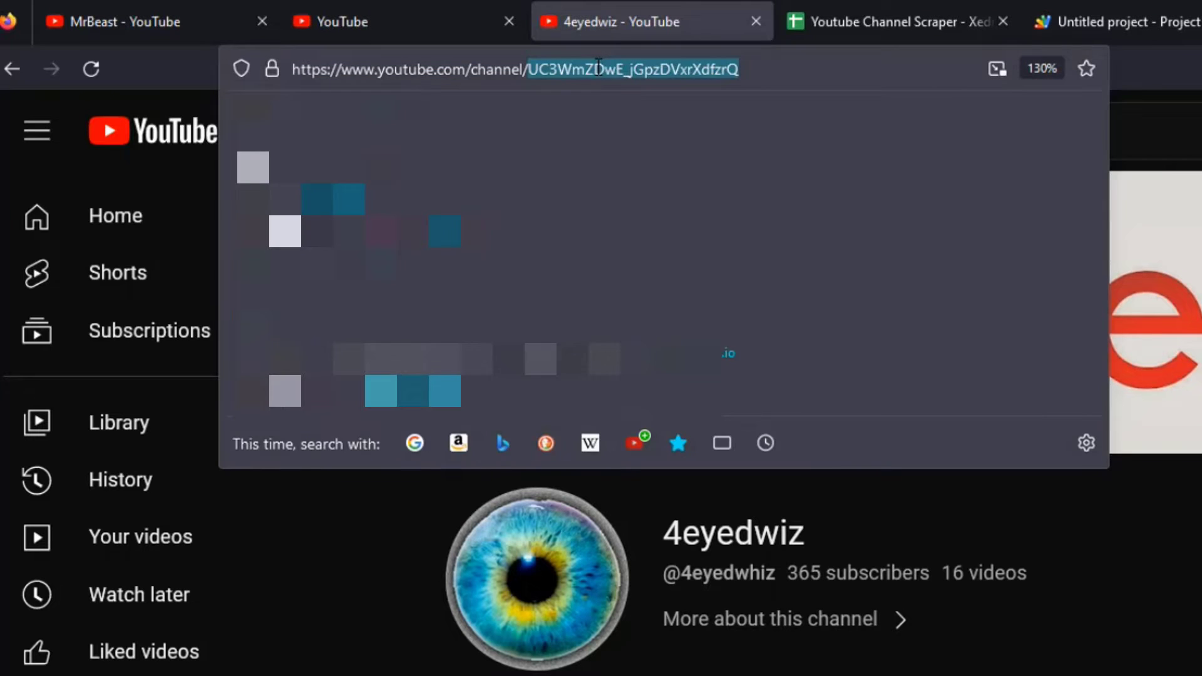
right_click(598, 68)
left_click(657, 199)
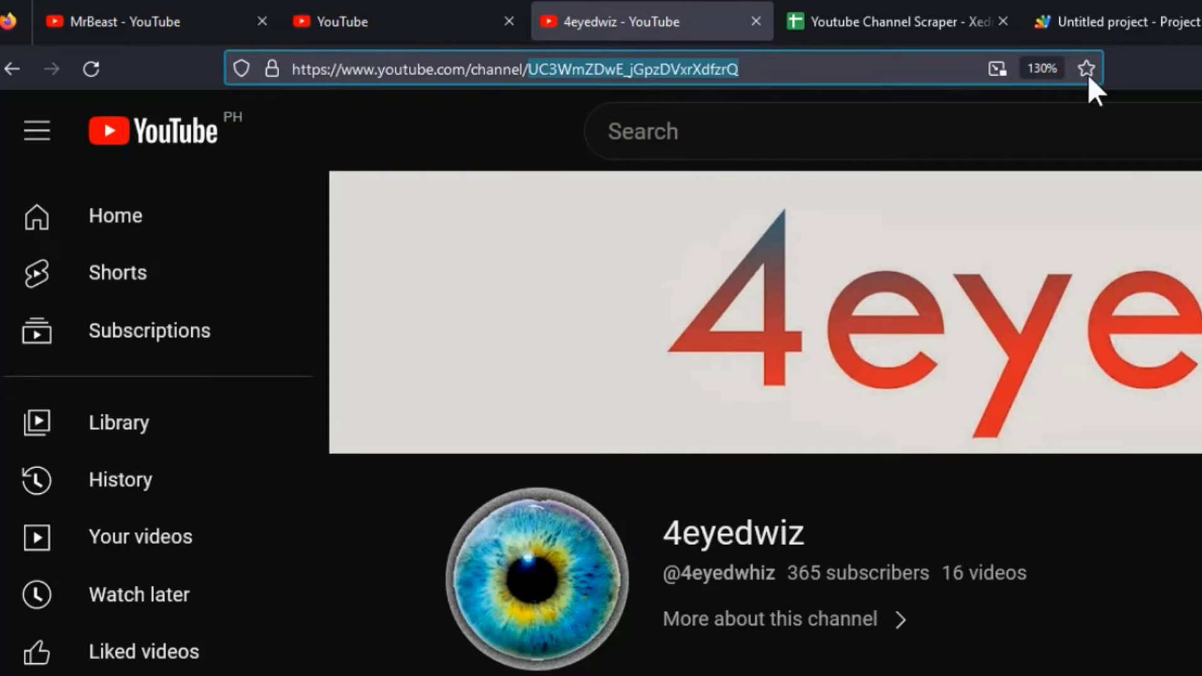
left_click(1077, 22)
Replace the old channelId value on line 6 with the pasted 4eyedwiz channel ID
double_click(787, 418)
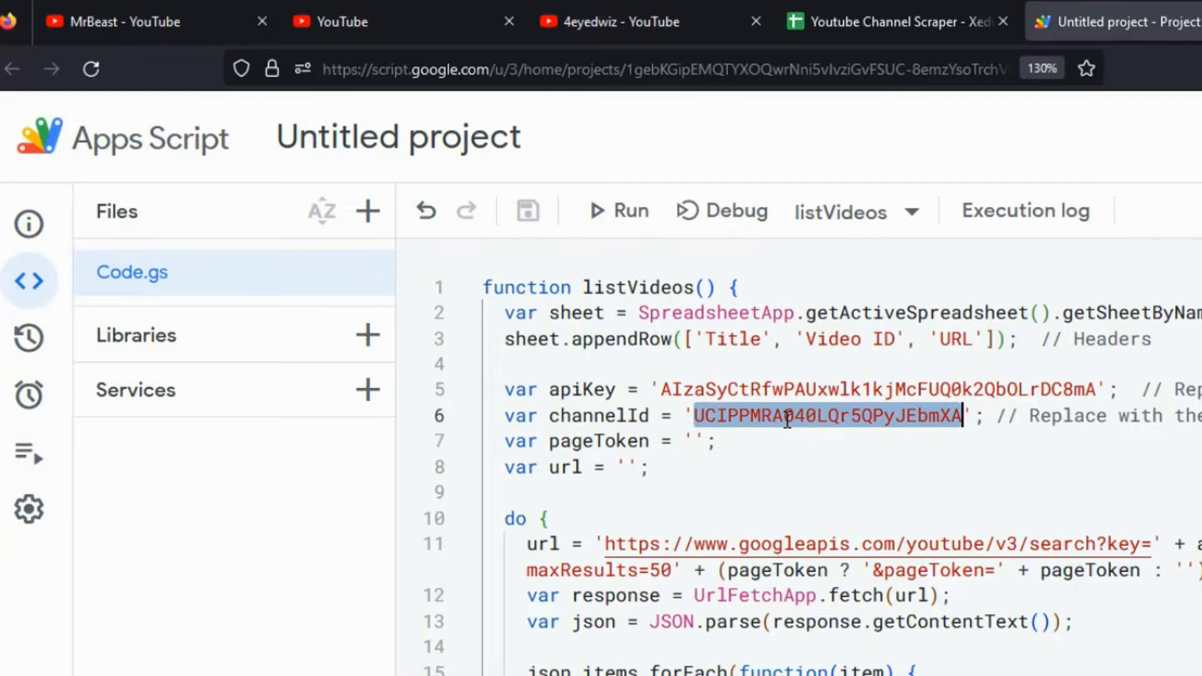
key("BackSpace")
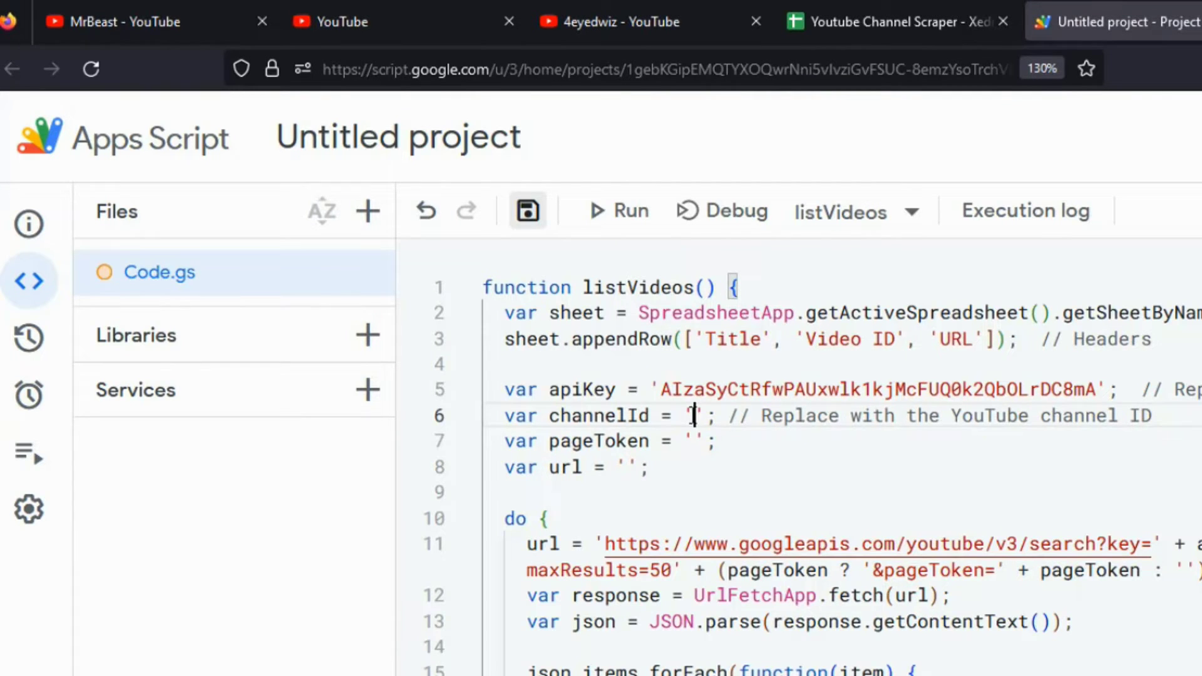
key("ctrl+v")
Run listVideos and authorize it with the Google account, then check the scraper spreadsheet
left_click(626, 212)
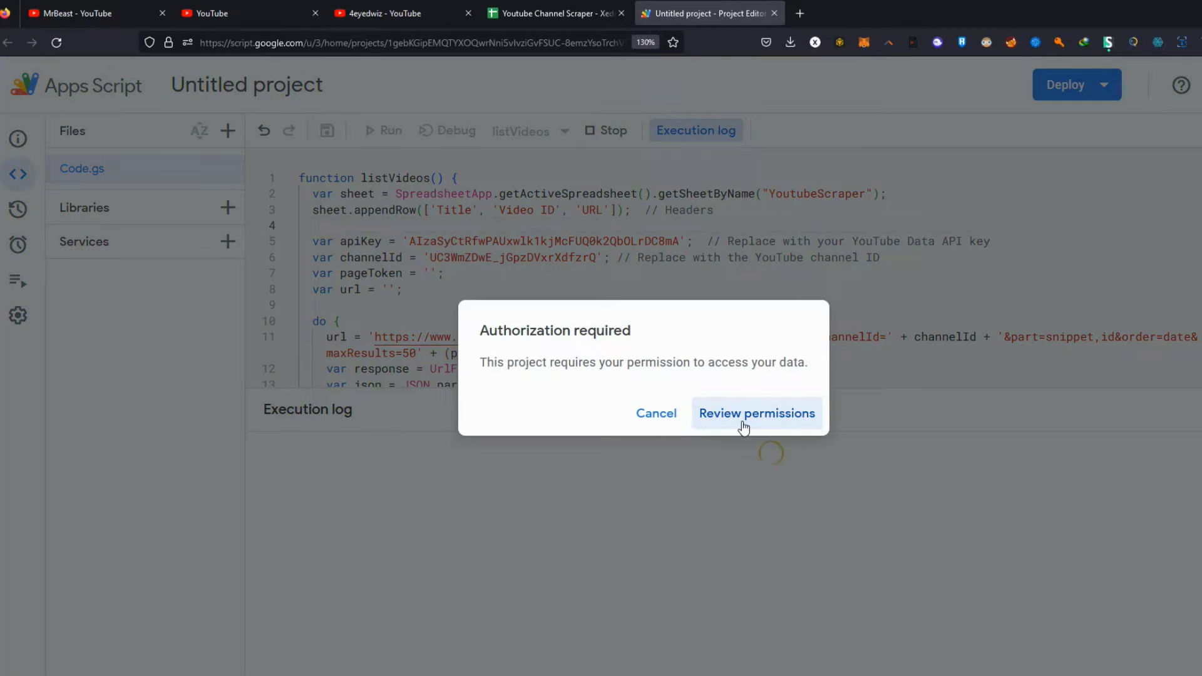
left_click(744, 428)
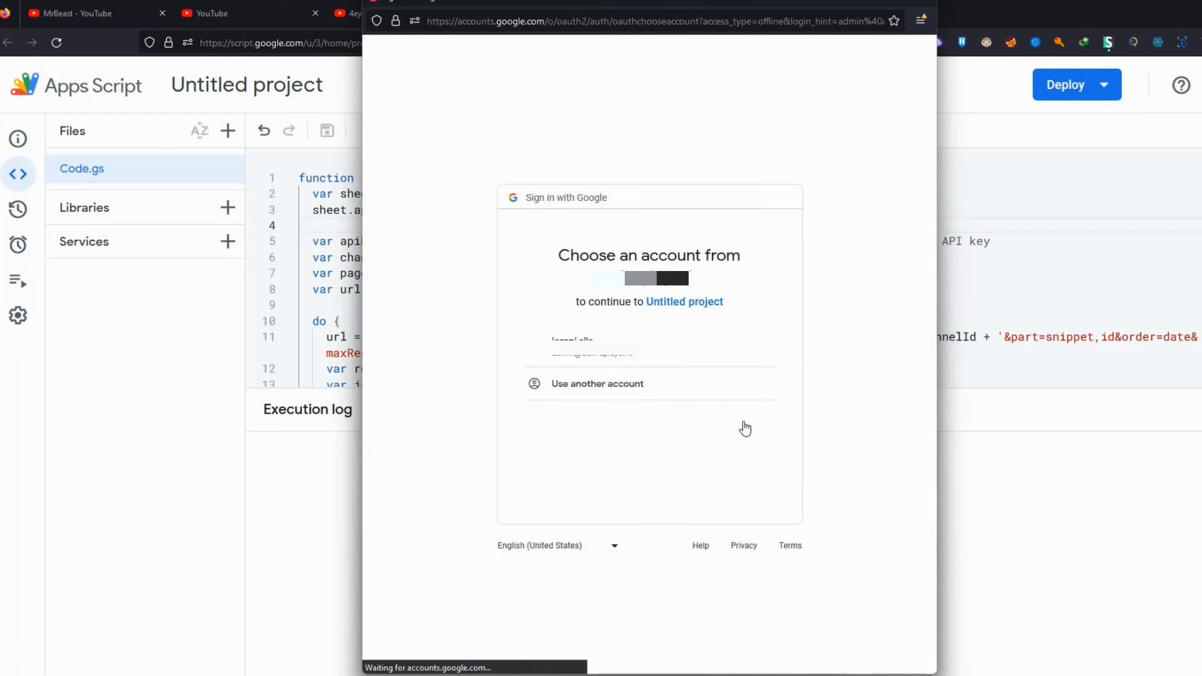
left_click(597, 355)
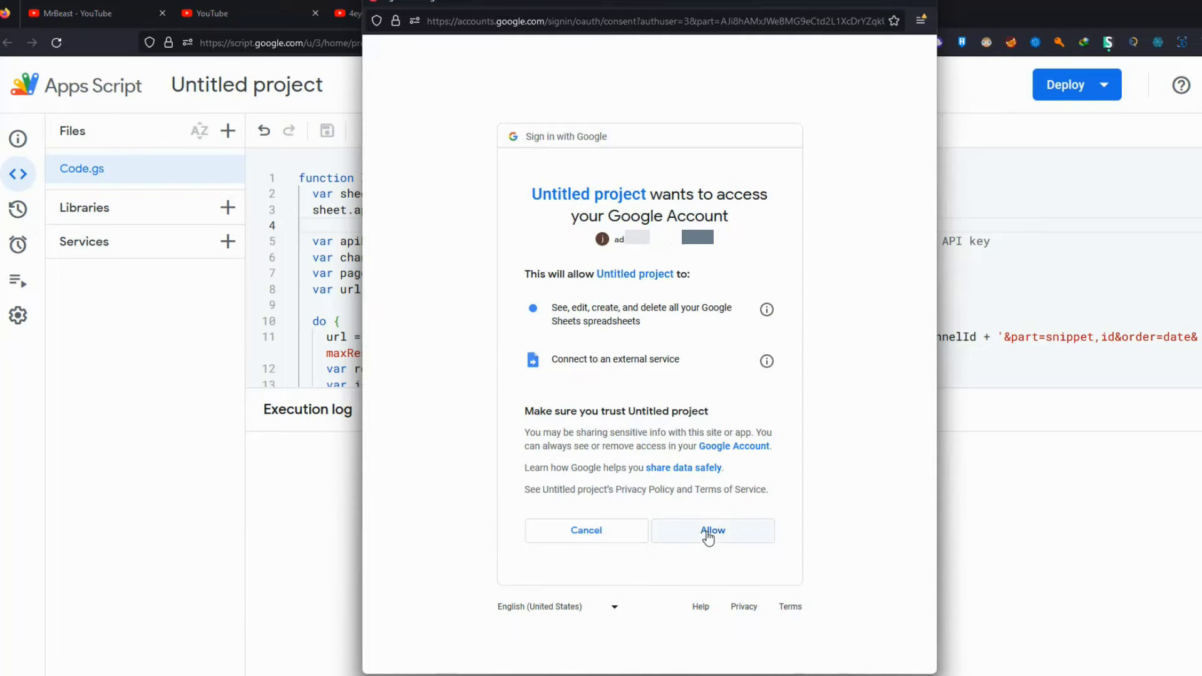
left_click(707, 529)
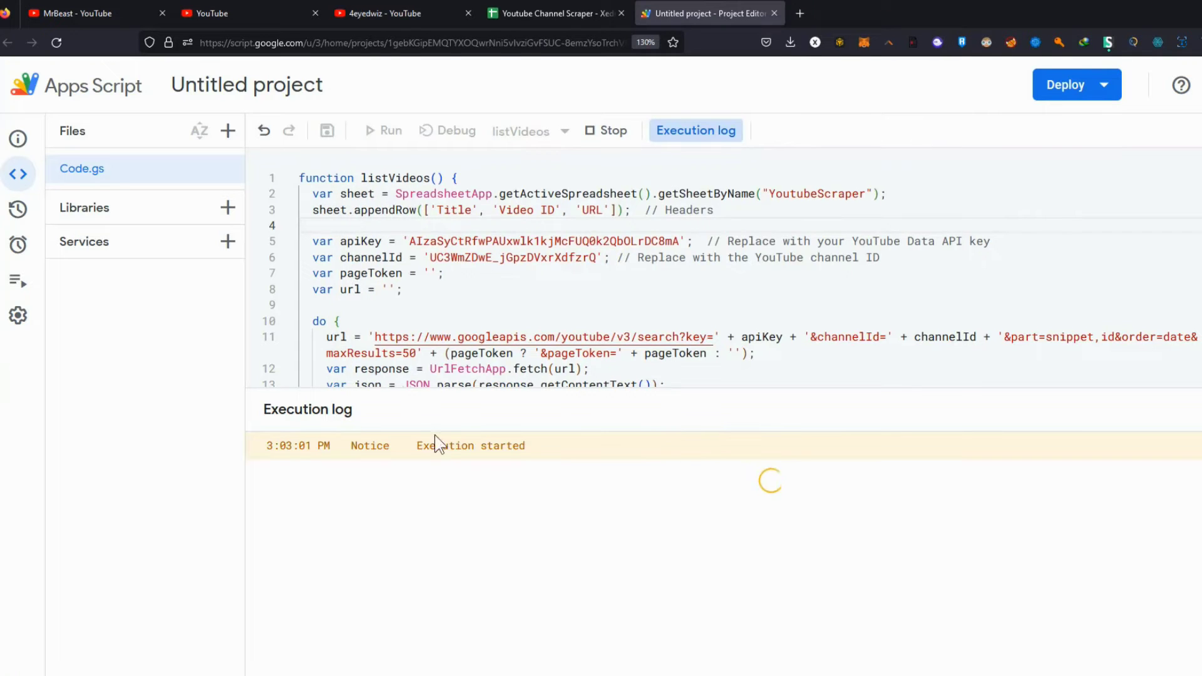
left_click(550, 14)
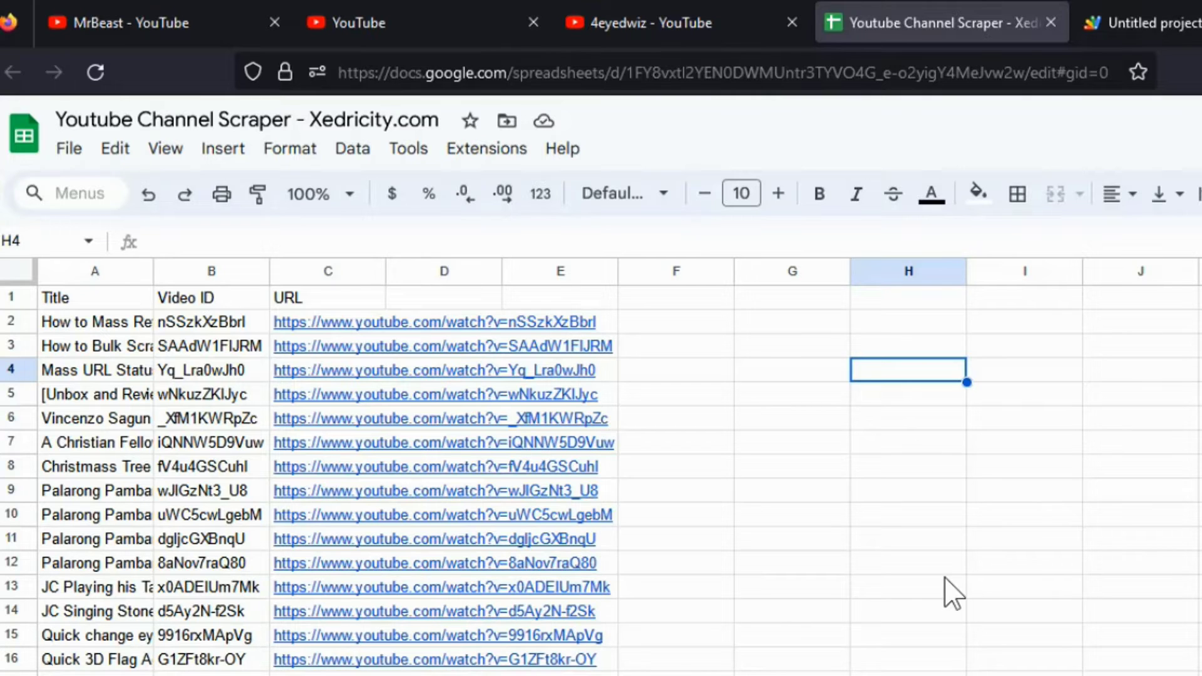
After the sheet fills with 4eyedwiz videos, return to Apps Script and then the MrBeast channel page
left_click(1133, 23)
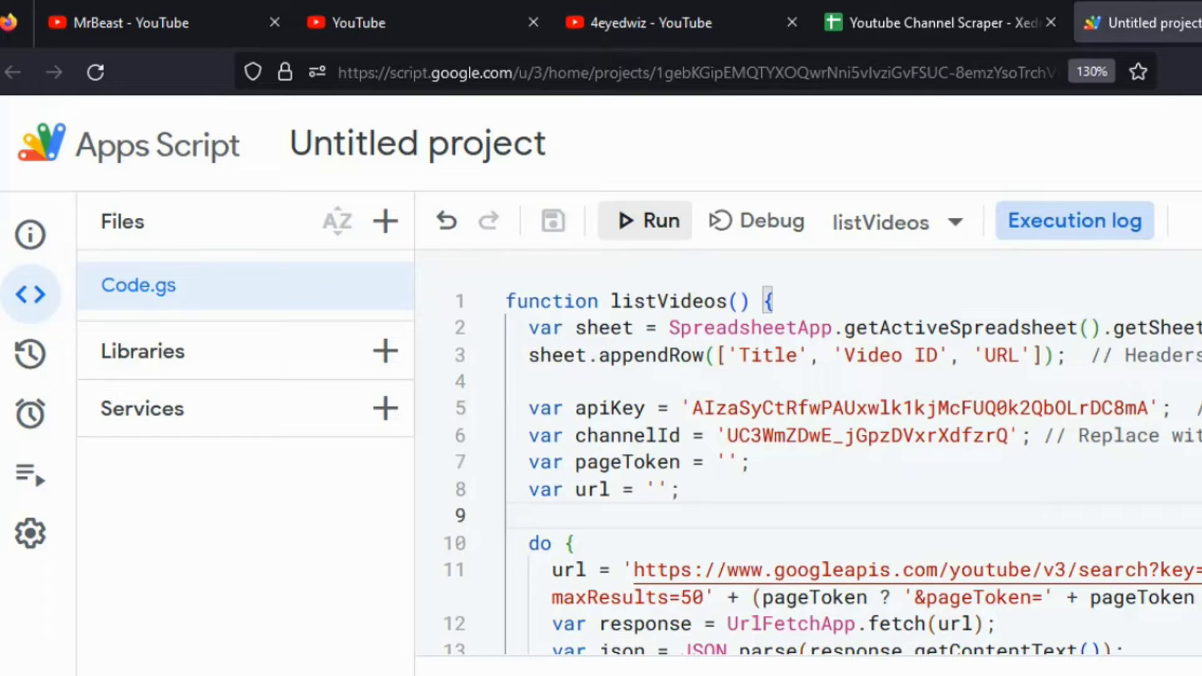
left_click(634, 27)
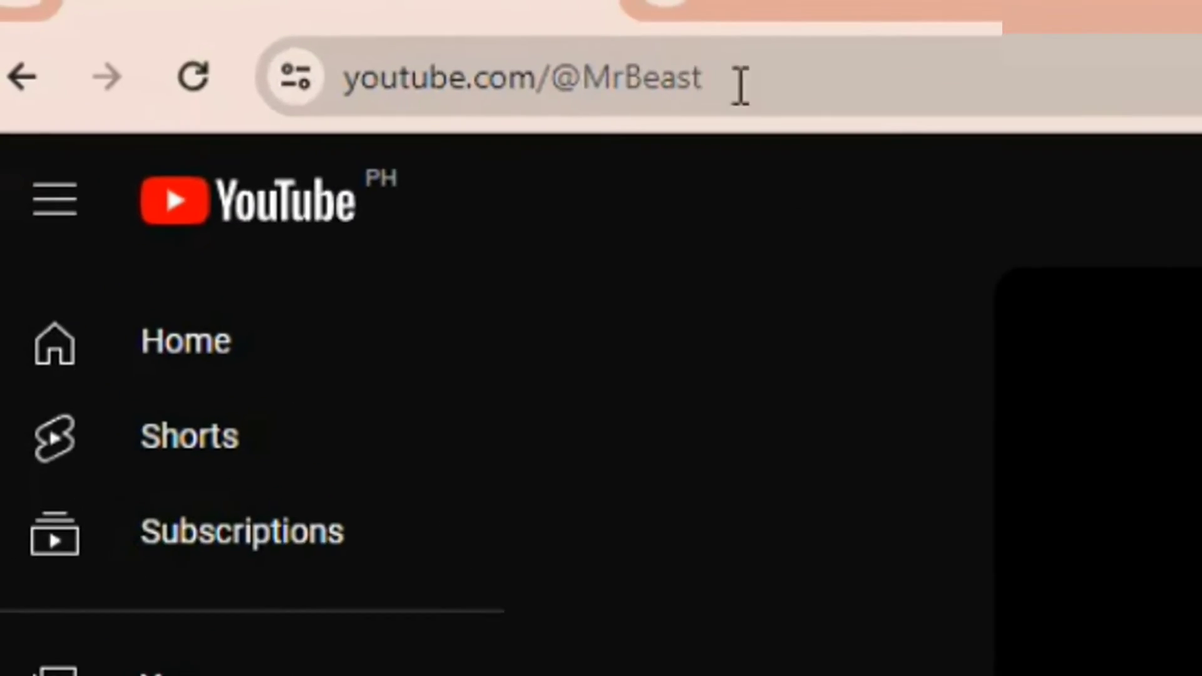
Find the first channelId in the MrBeast page source and copy its value
left_click(203, 23)
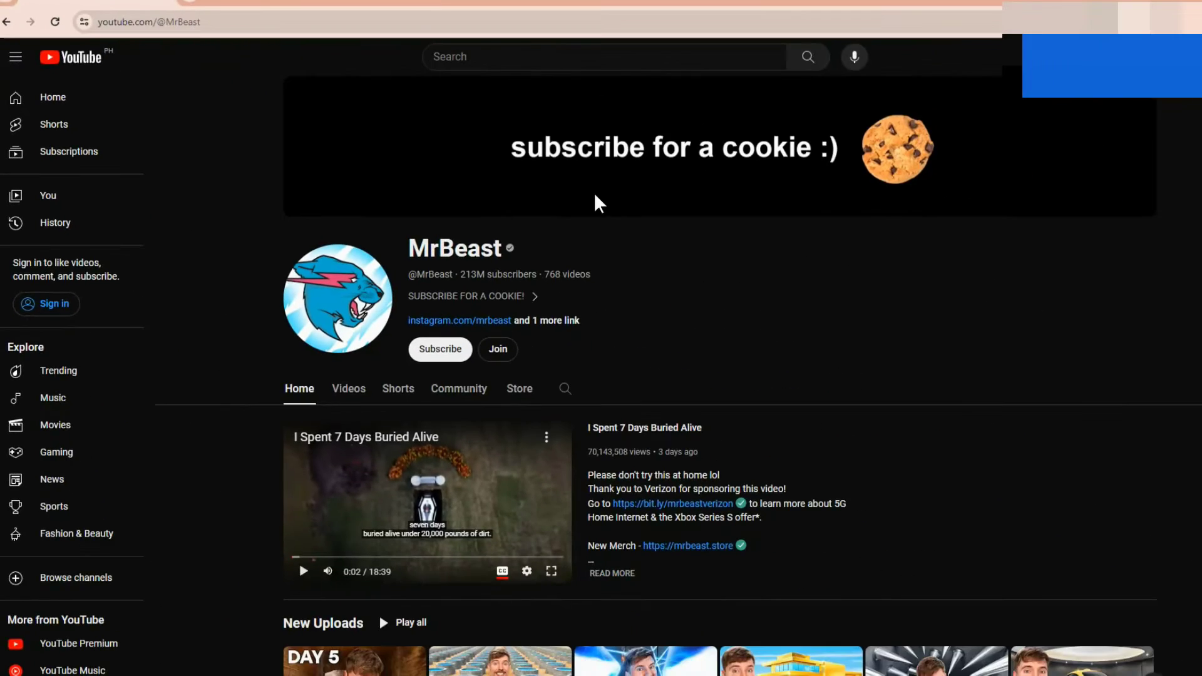
right_click(602, 182)
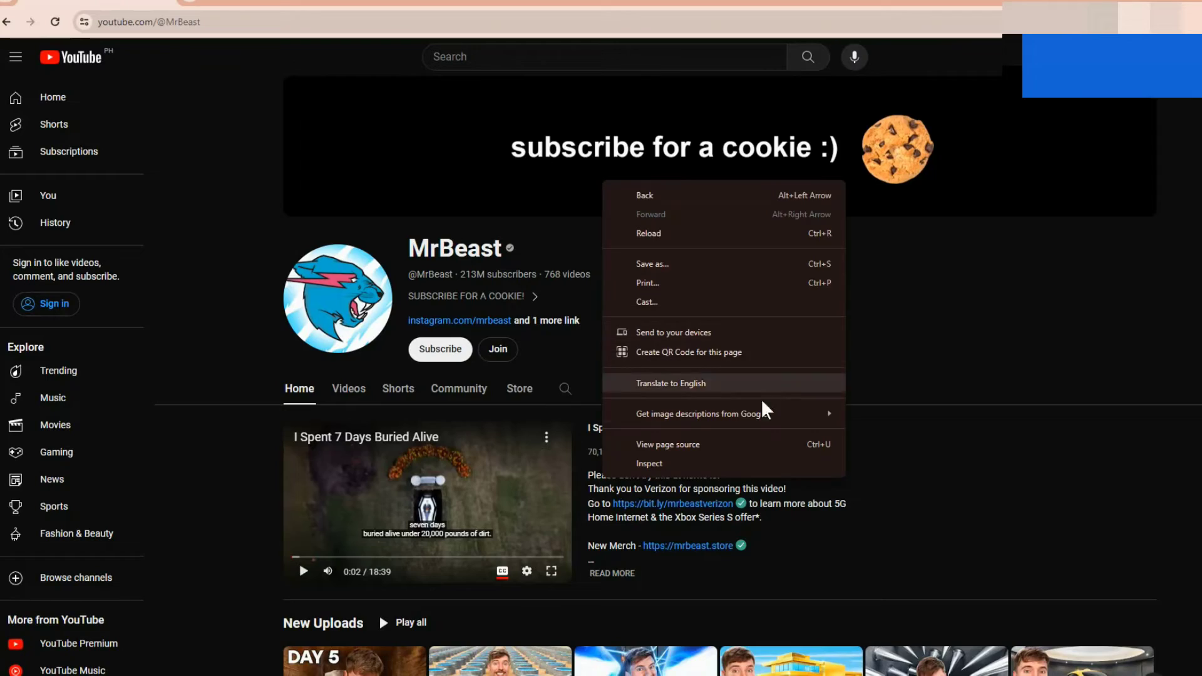
left_click(739, 448)
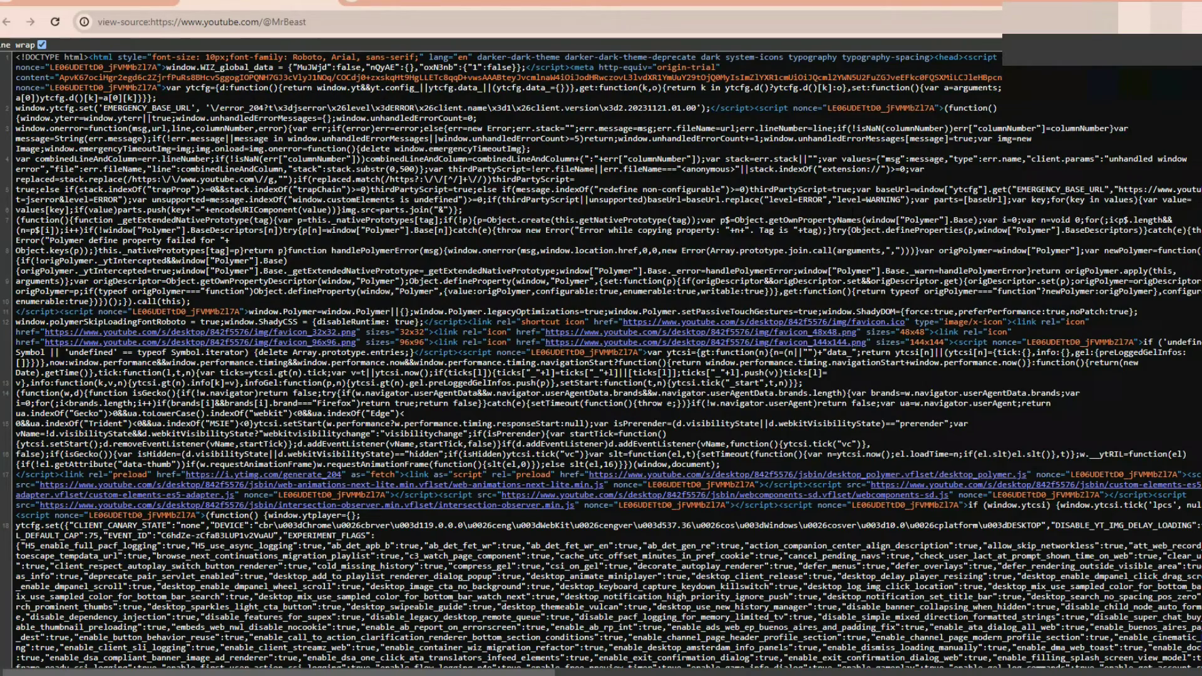
key("ctrl+f")
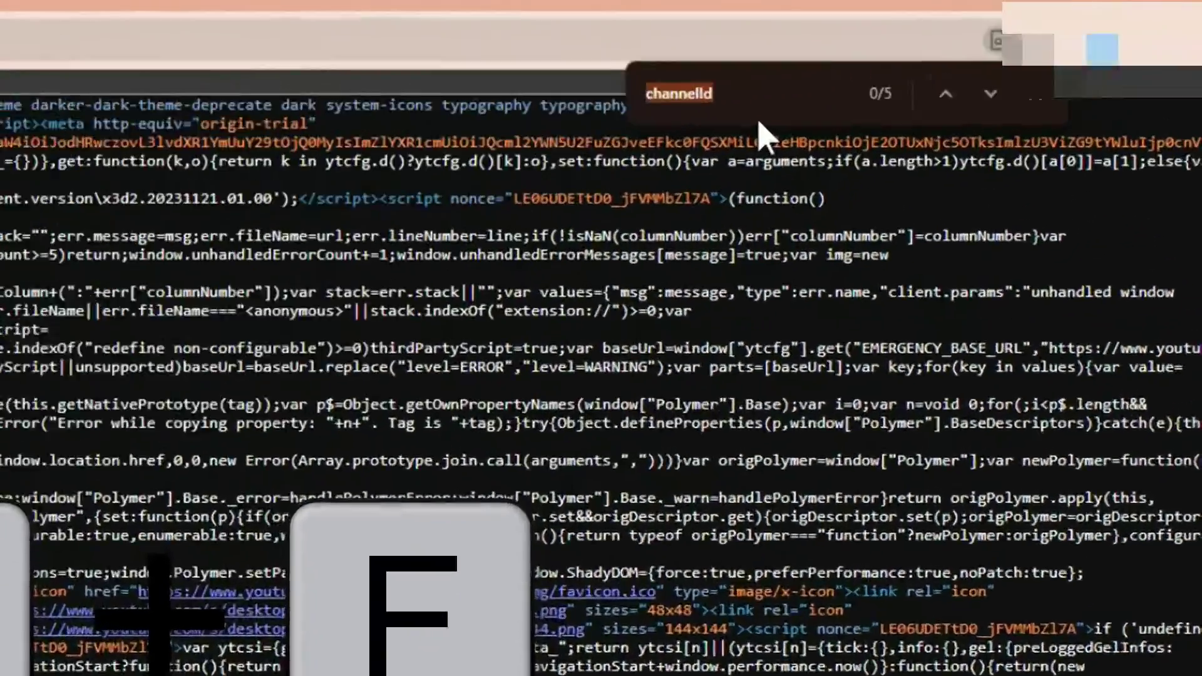
key("Return")
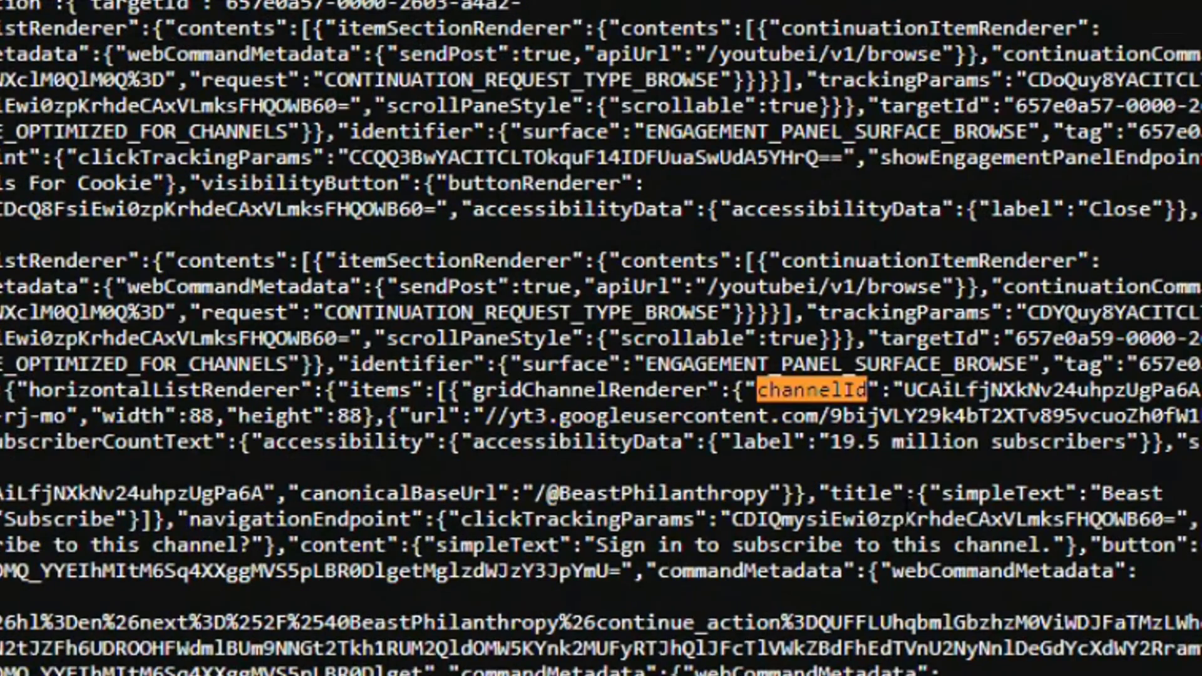
double_click(1078, 391)
key("ctrl+c")
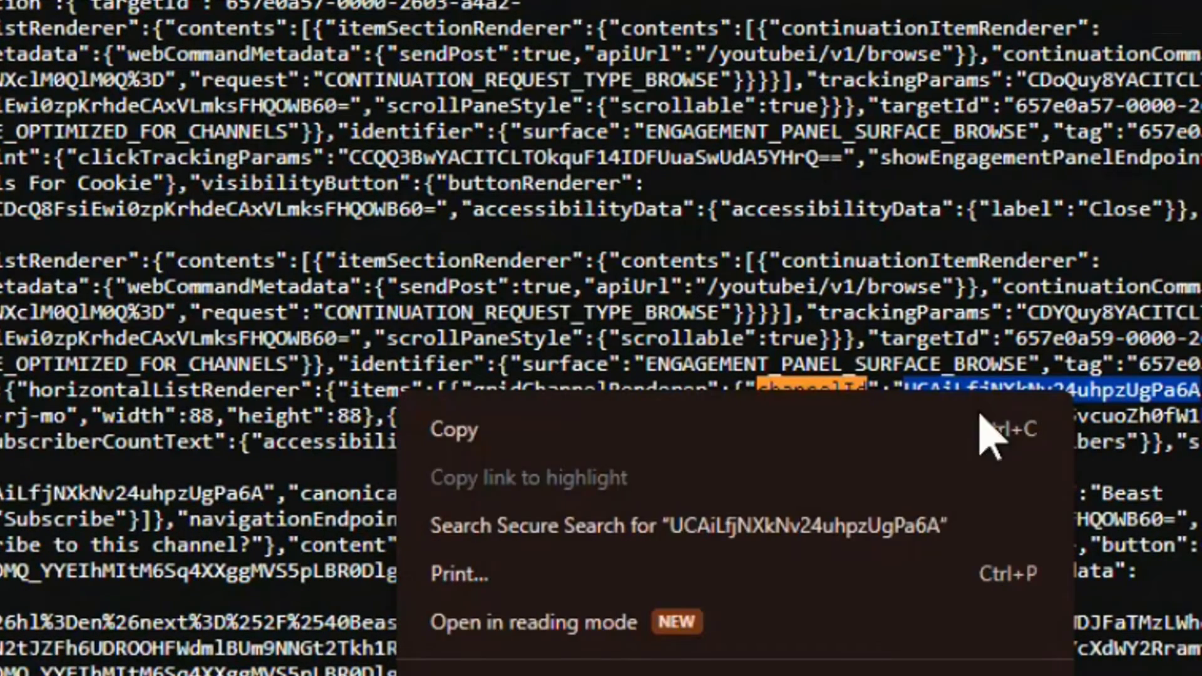
left_click(741, 446)
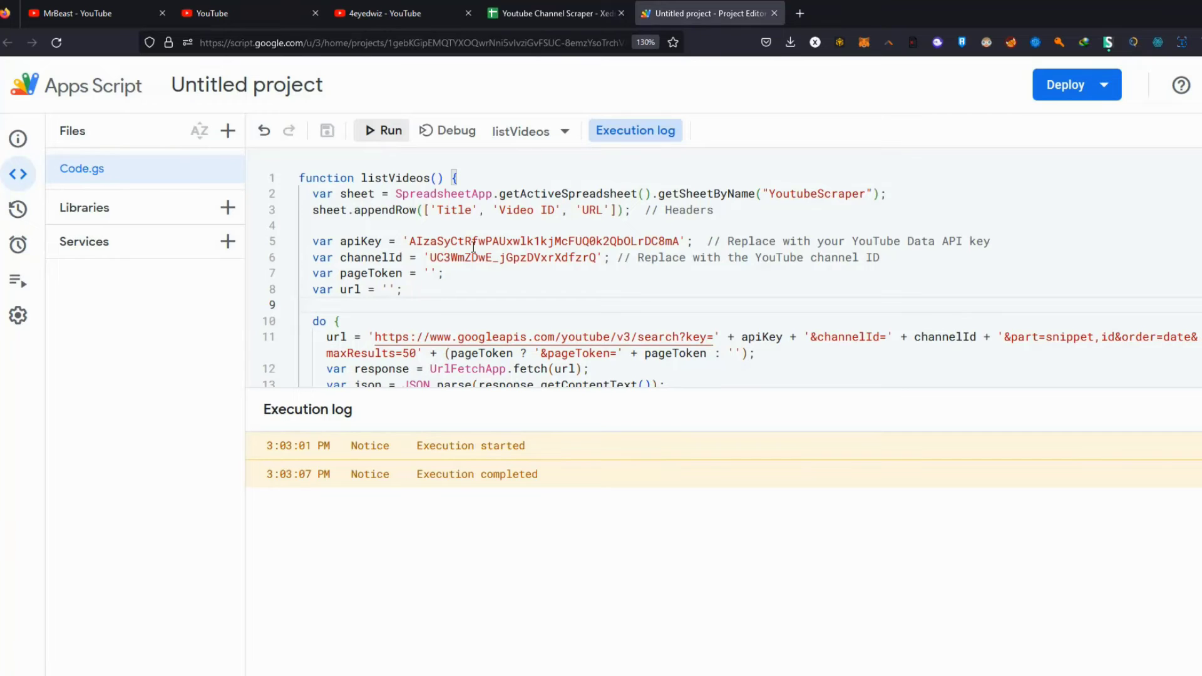
Paste the MrBeast channel ID into channelId on line 6, save the project and run listVideos
double_click(488, 259)
key("ctrl+v")
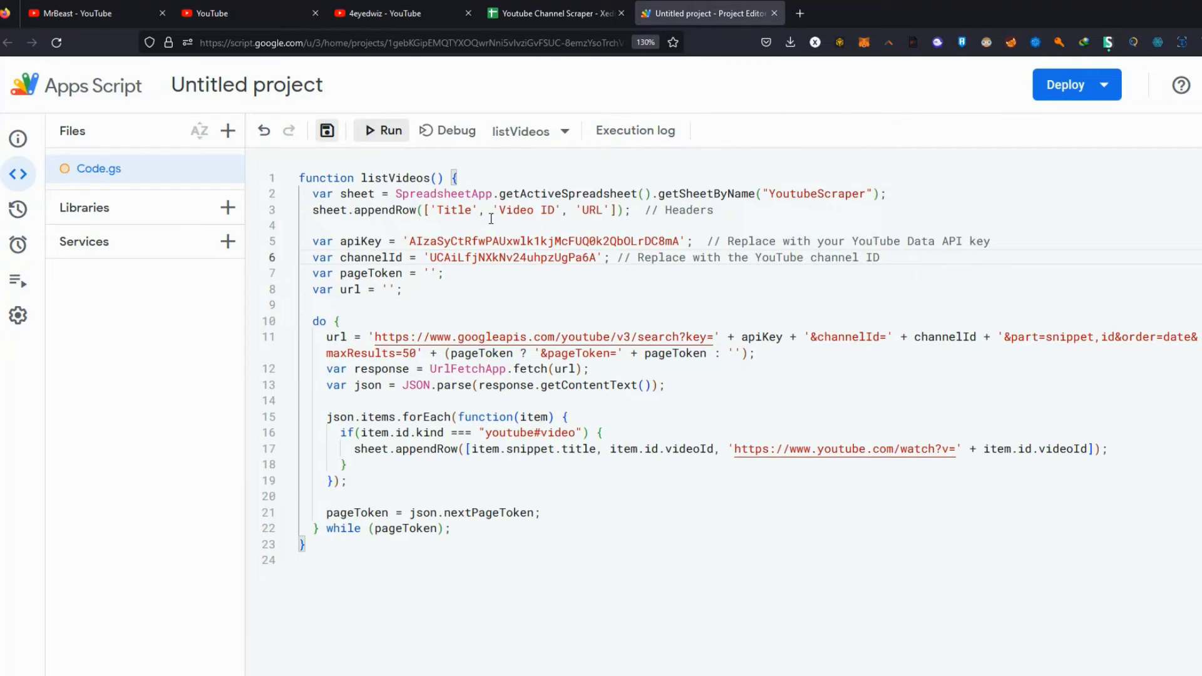
left_click(330, 132)
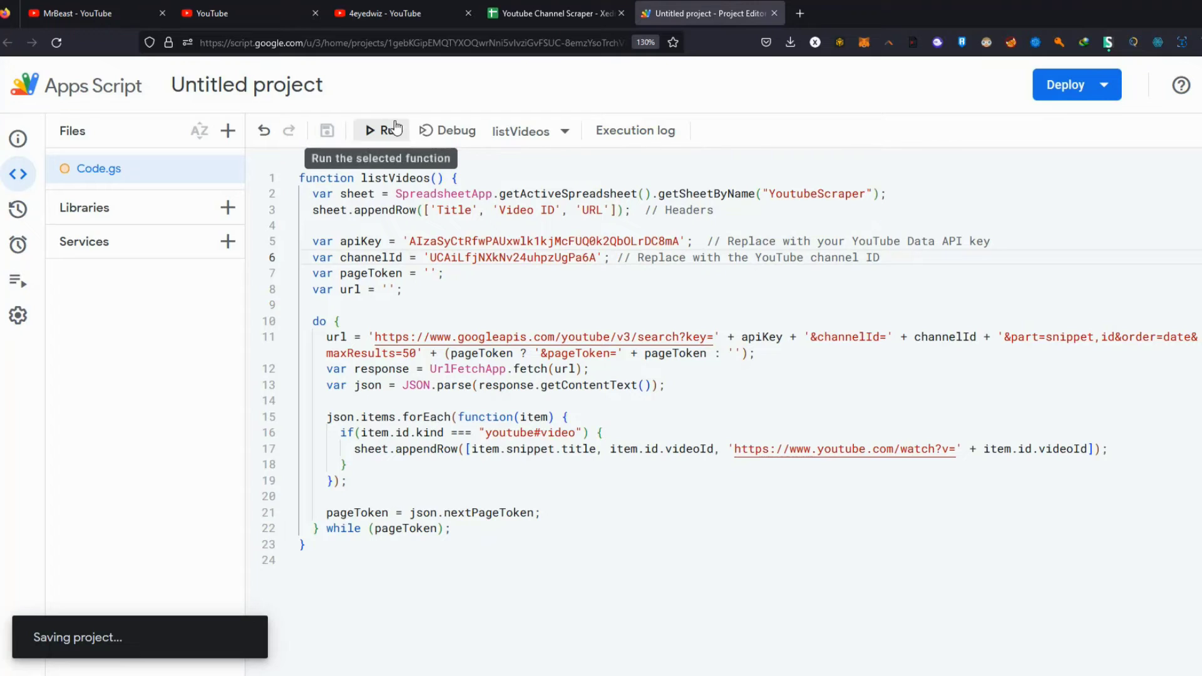
left_click(387, 135)
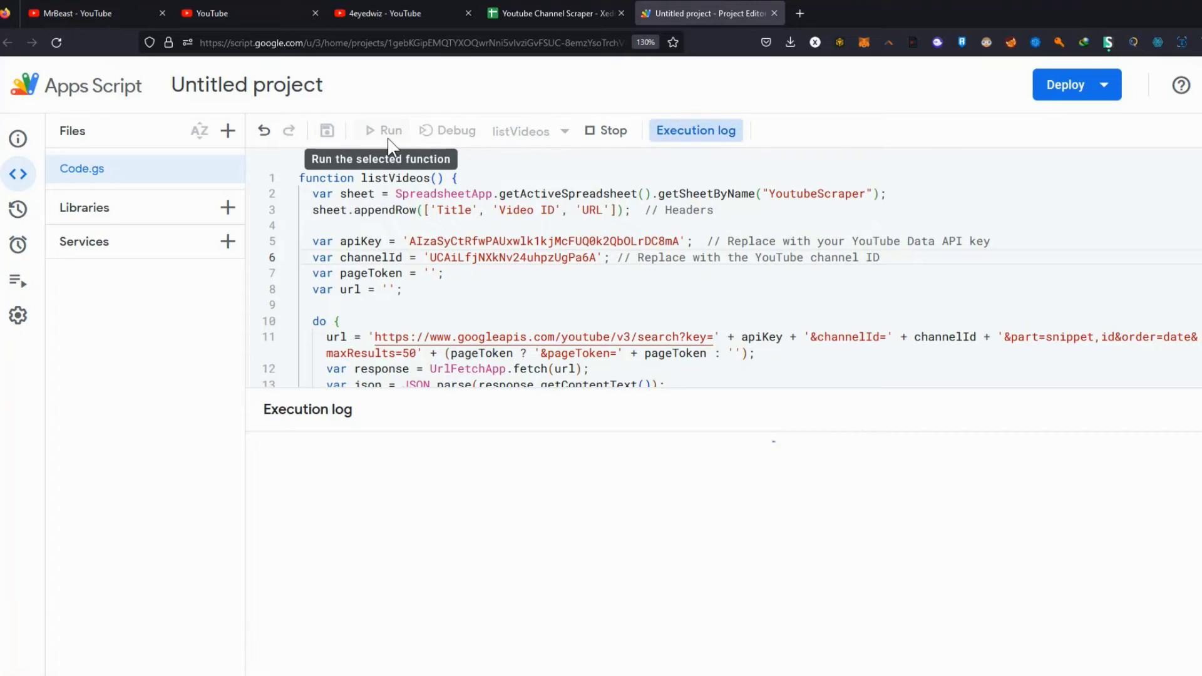
Return to the YoutubeScraper sheet and watch the new channel's titles, IDs and URLs fill rows 2–21
left_click(584, 14)
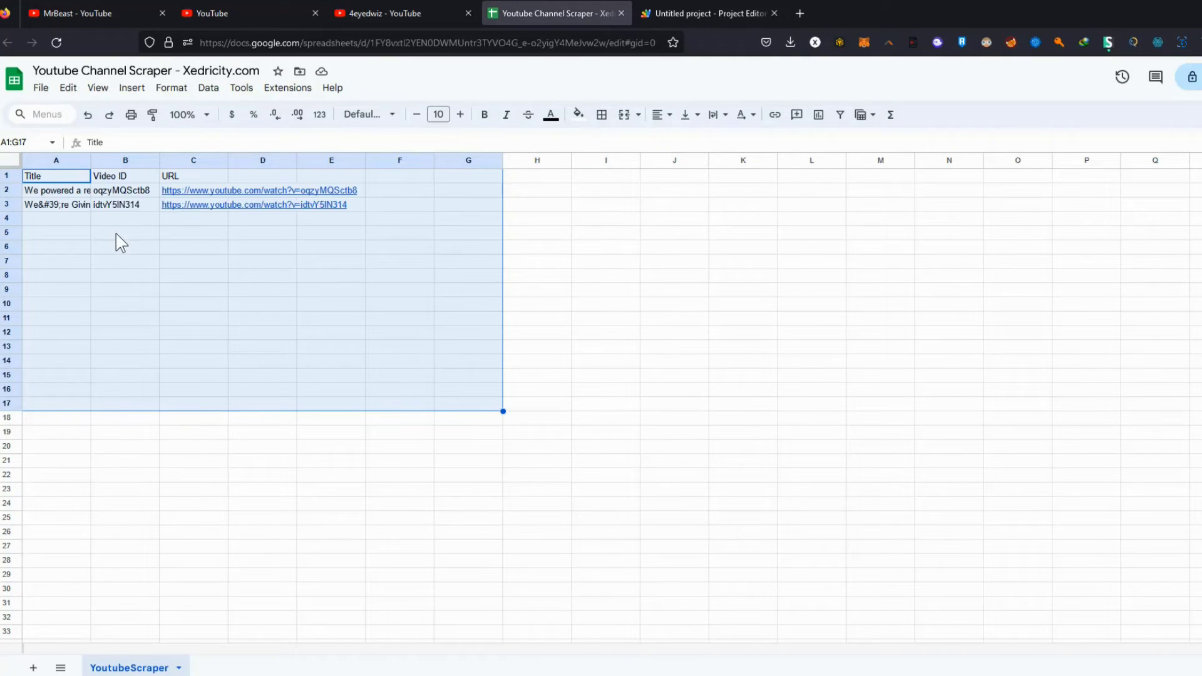
left_click(115, 427)
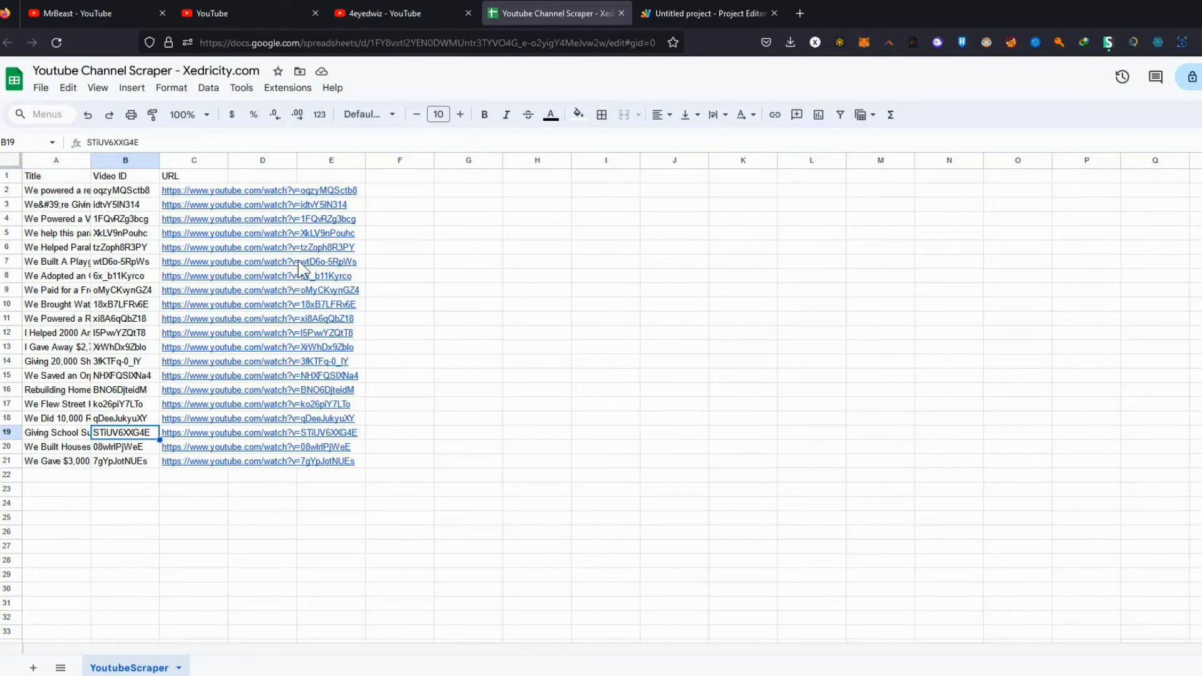